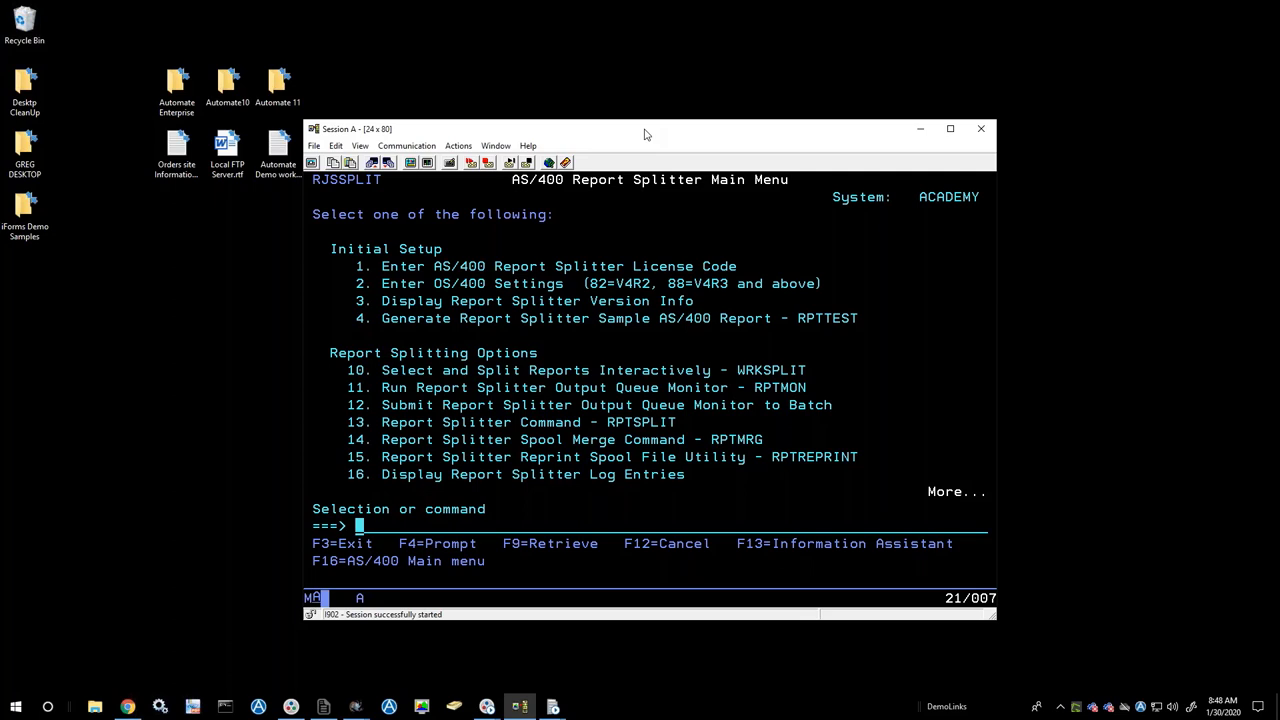
Enter Edit Report Page Definition with option 20, open the INVOICE definition with option 2 to review its fields, and exit.
type("20")
key("Return")
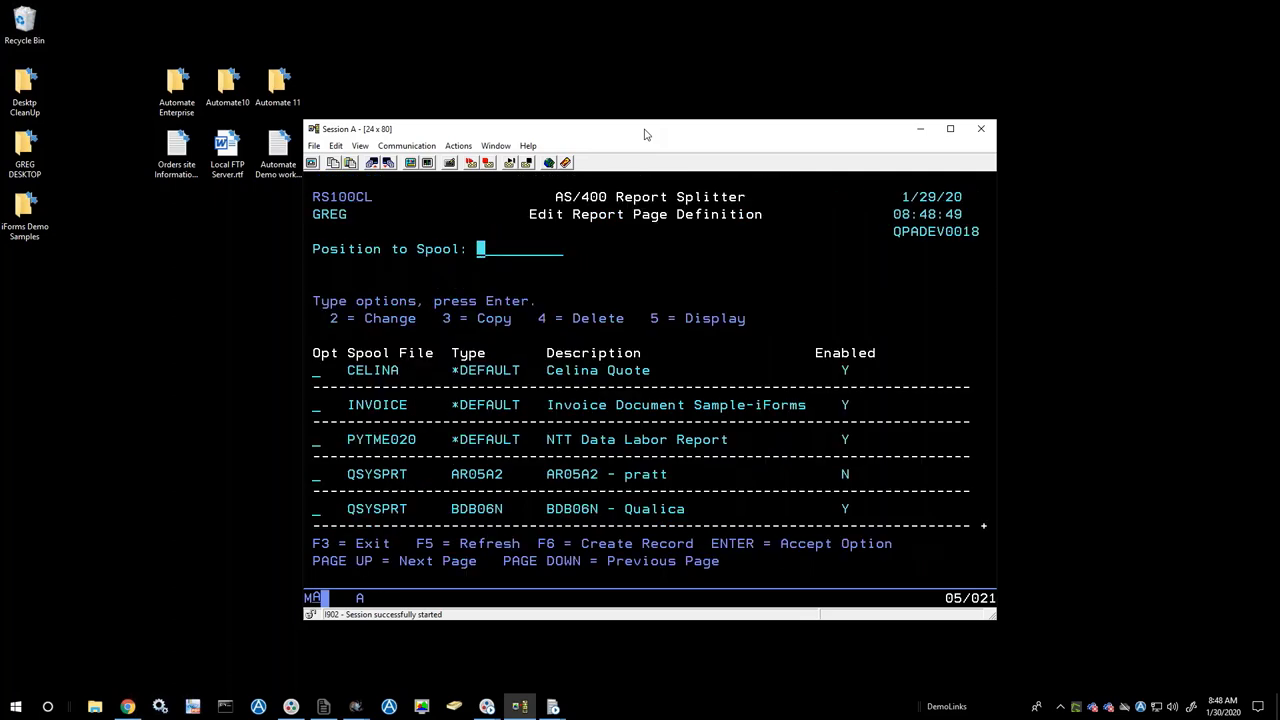
left_click(322, 412)
type("2")
key("Return")
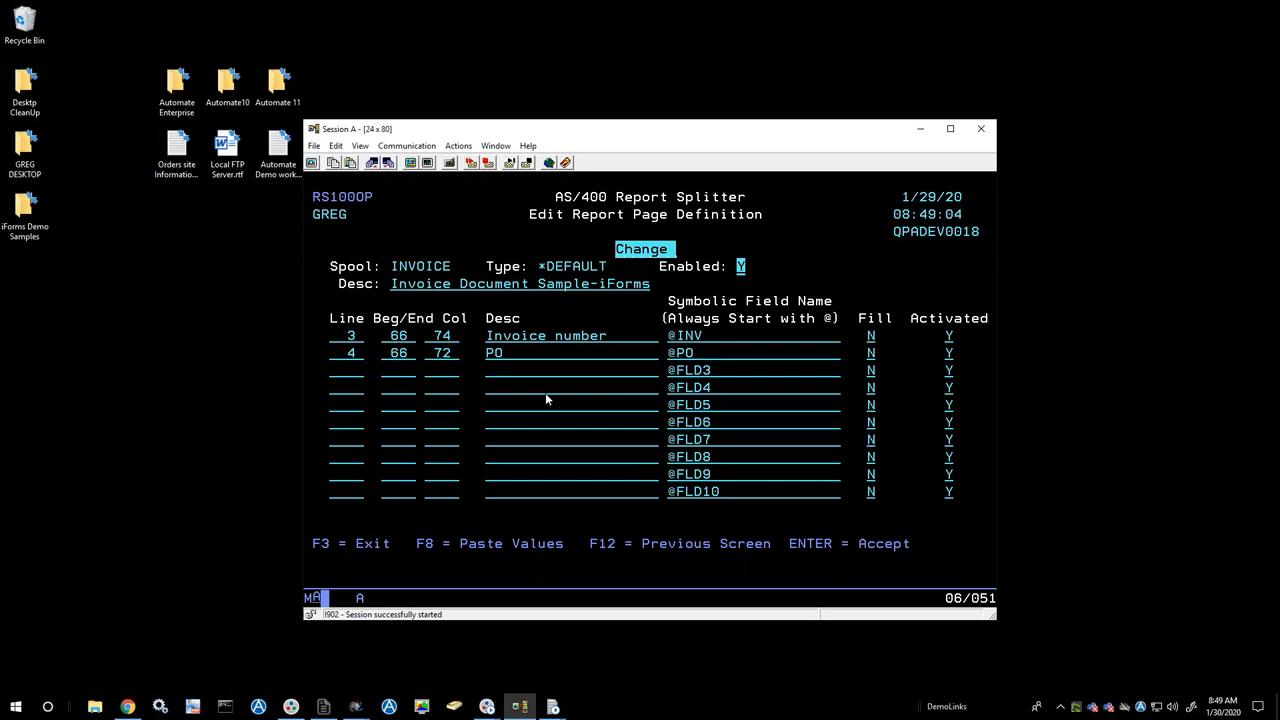
key("F3")
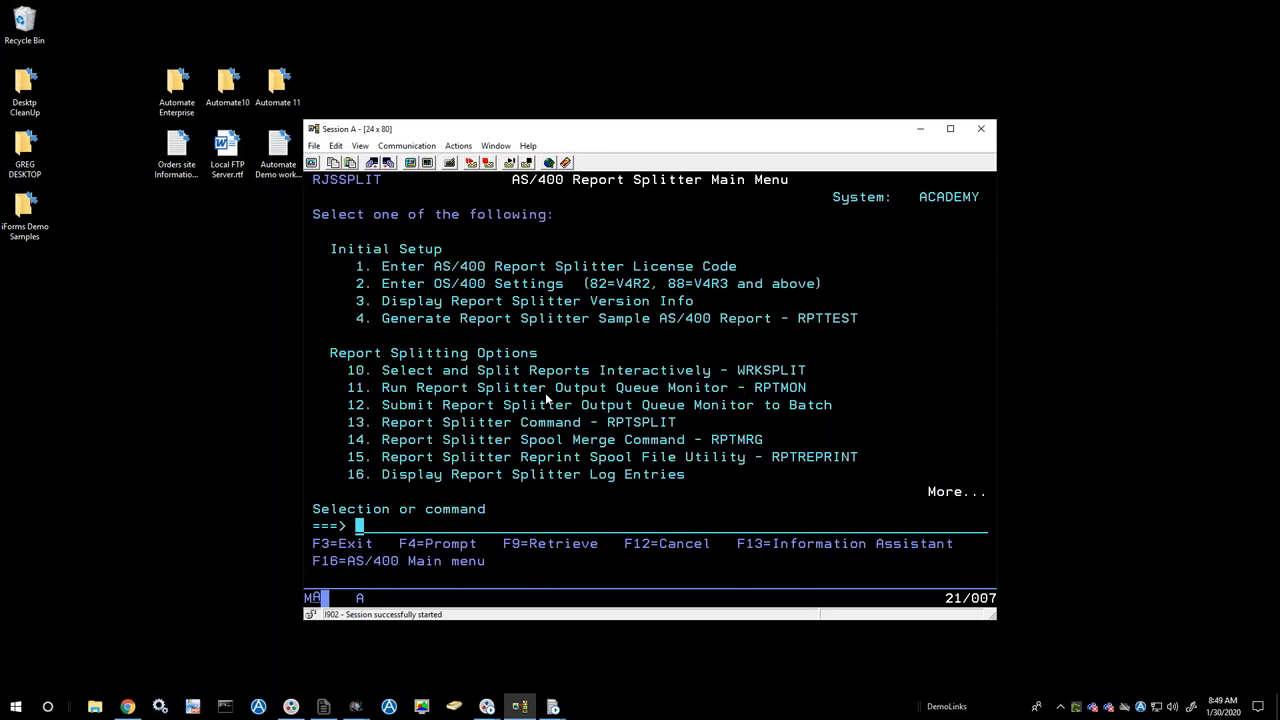
left_click(920, 128)
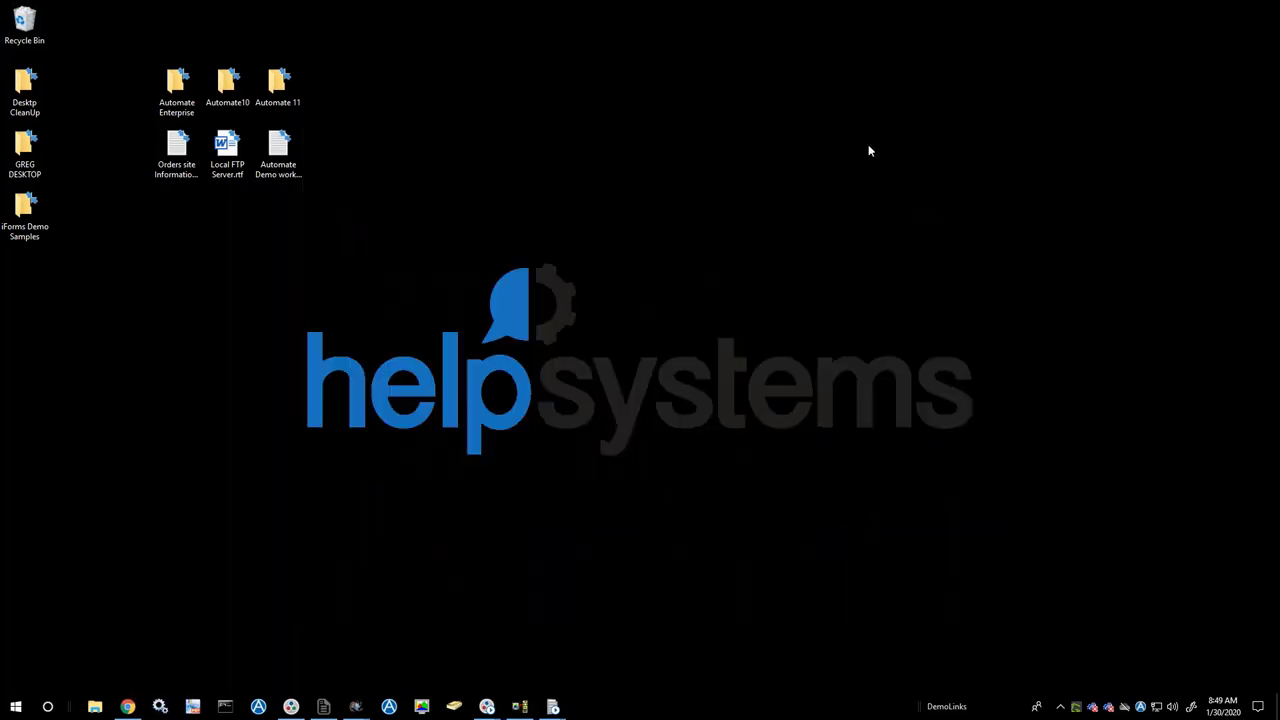
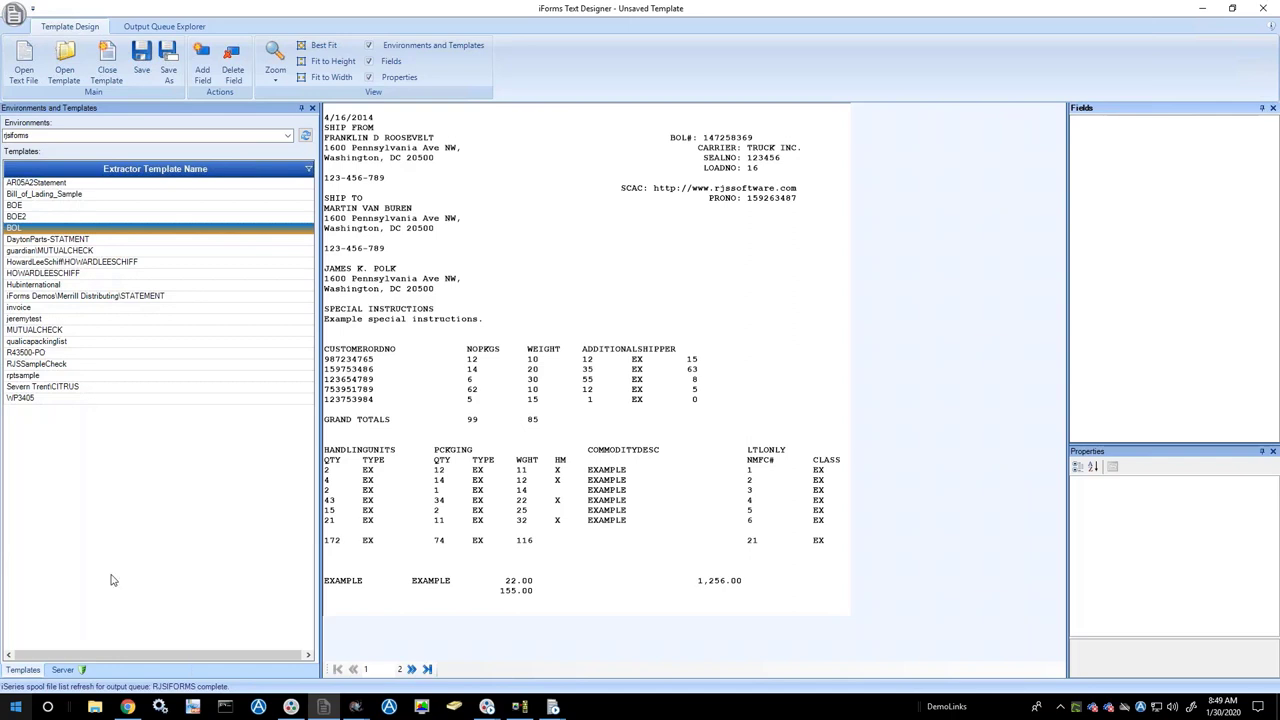
Review the spool files in the RJSIFORMS output queue, and look at the report text file selection without opening a file.
left_click(168, 30)
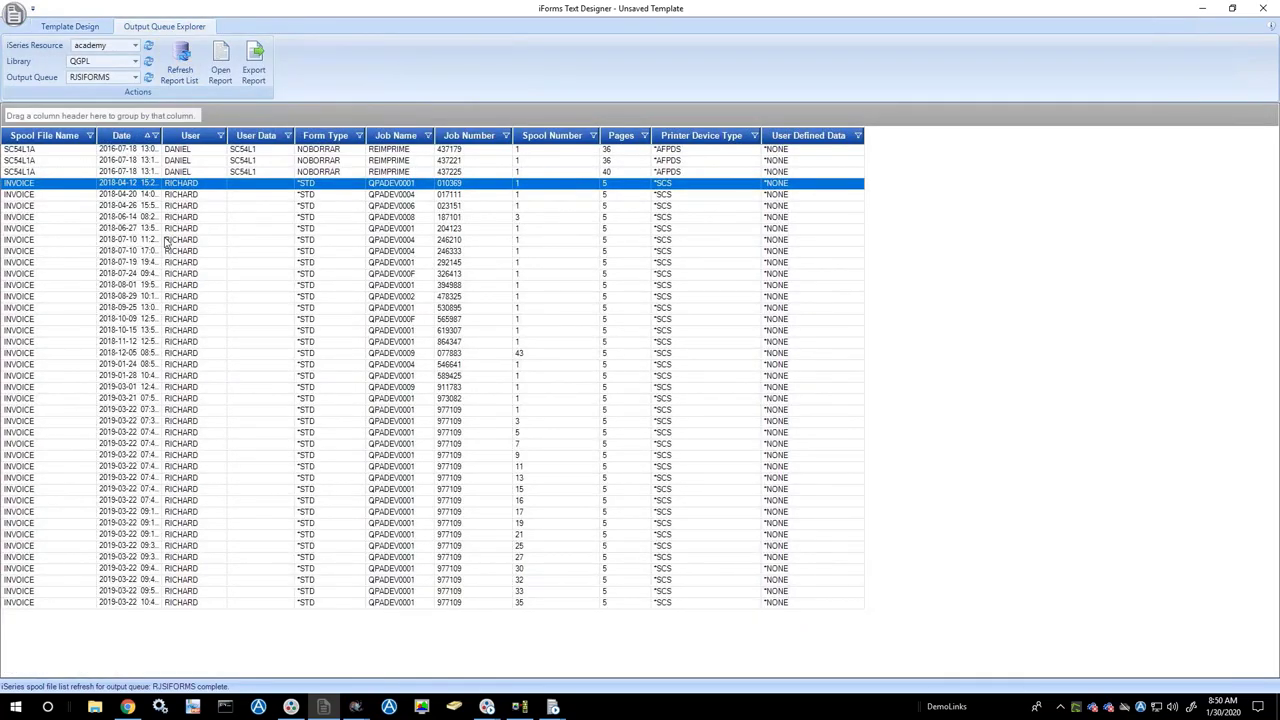
left_click(76, 27)
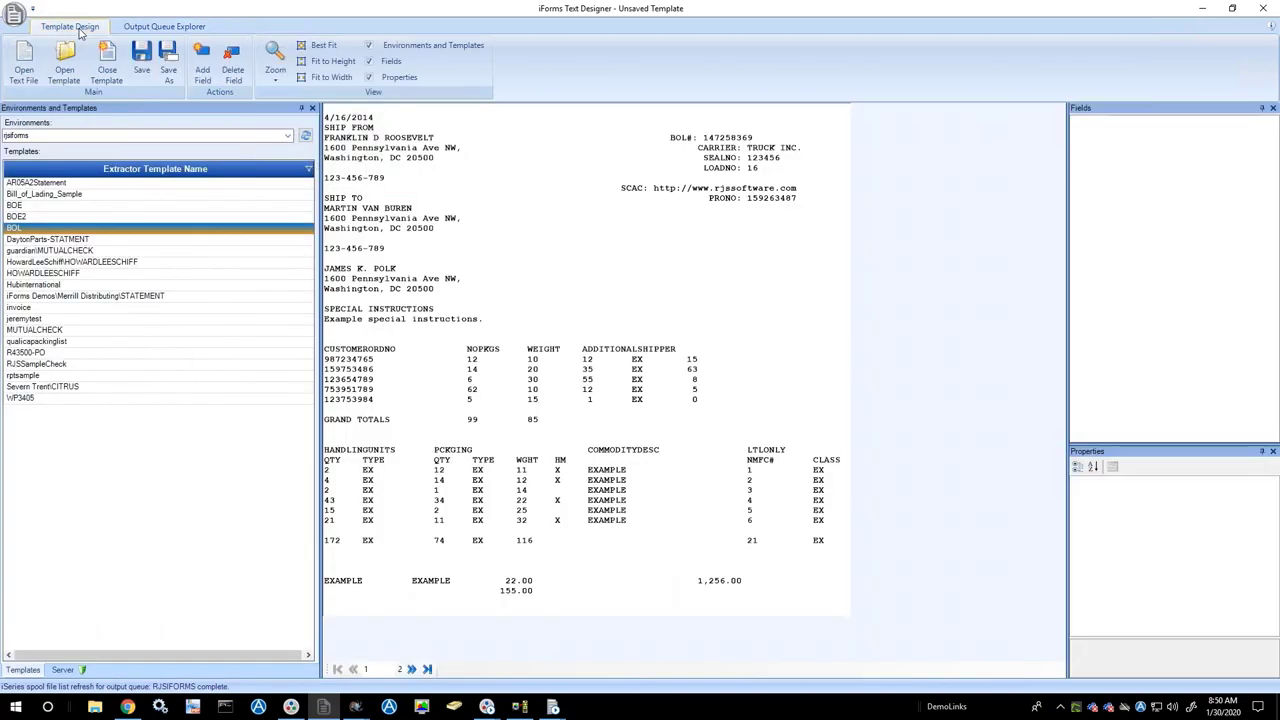
left_click(30, 78)
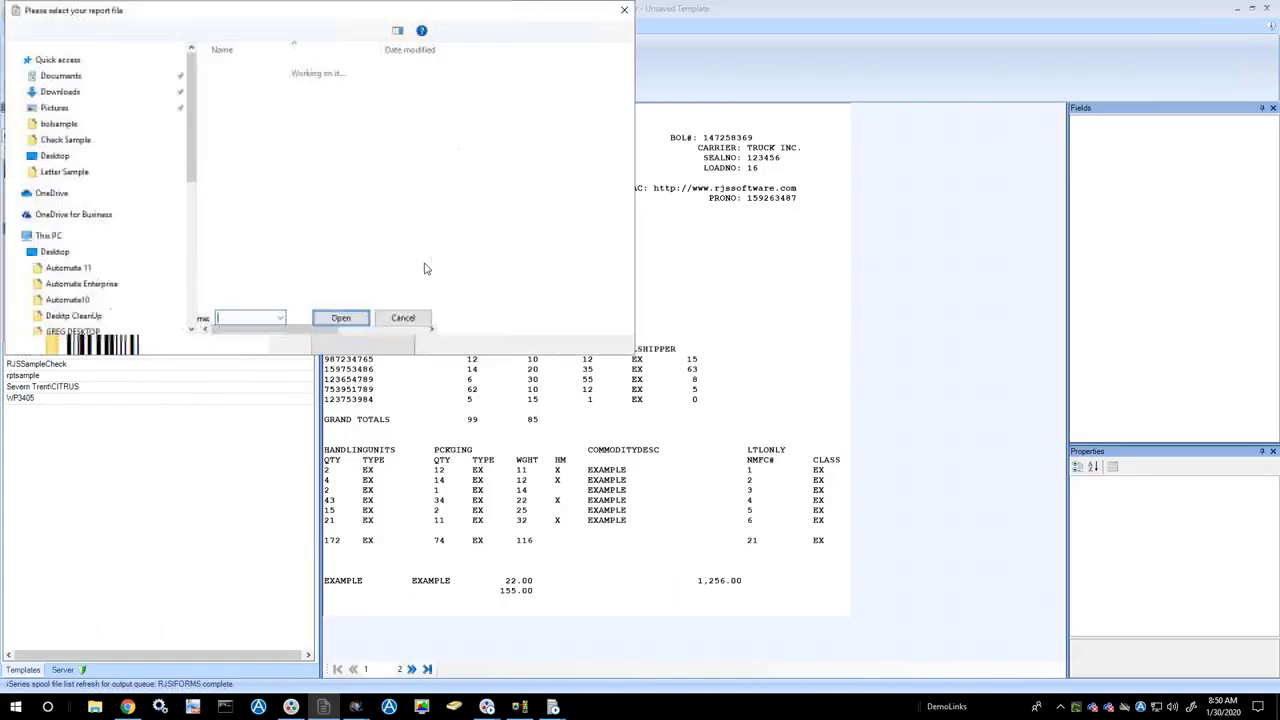
left_click(593, 340)
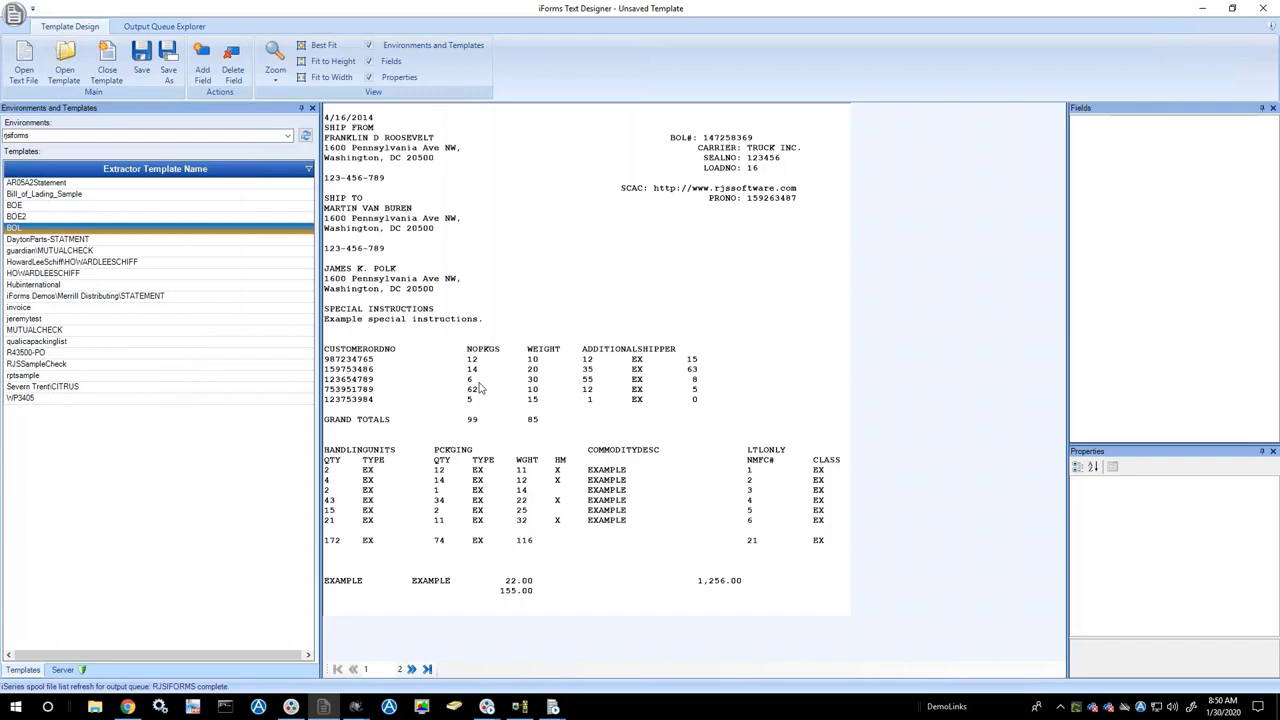
Switch to the BOL form in iForms Designer and review its report query fields and the configured data sources.
mouse_move(357, 708)
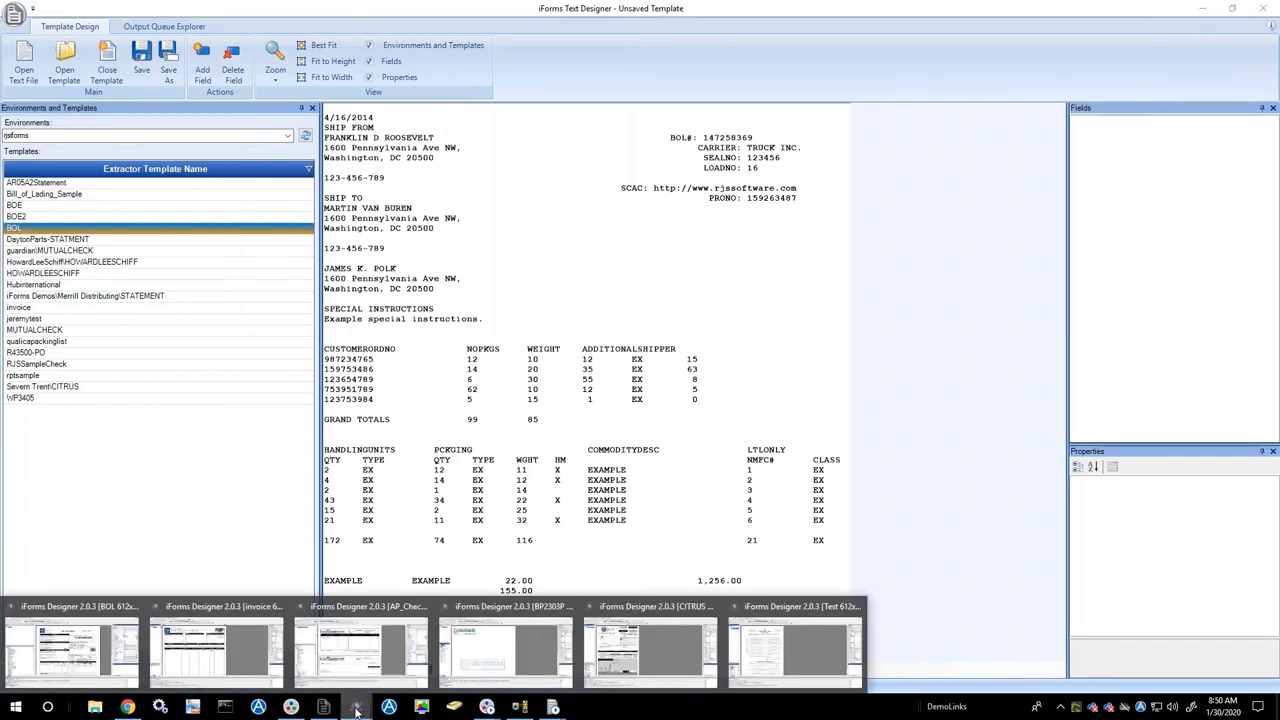
left_click(78, 656)
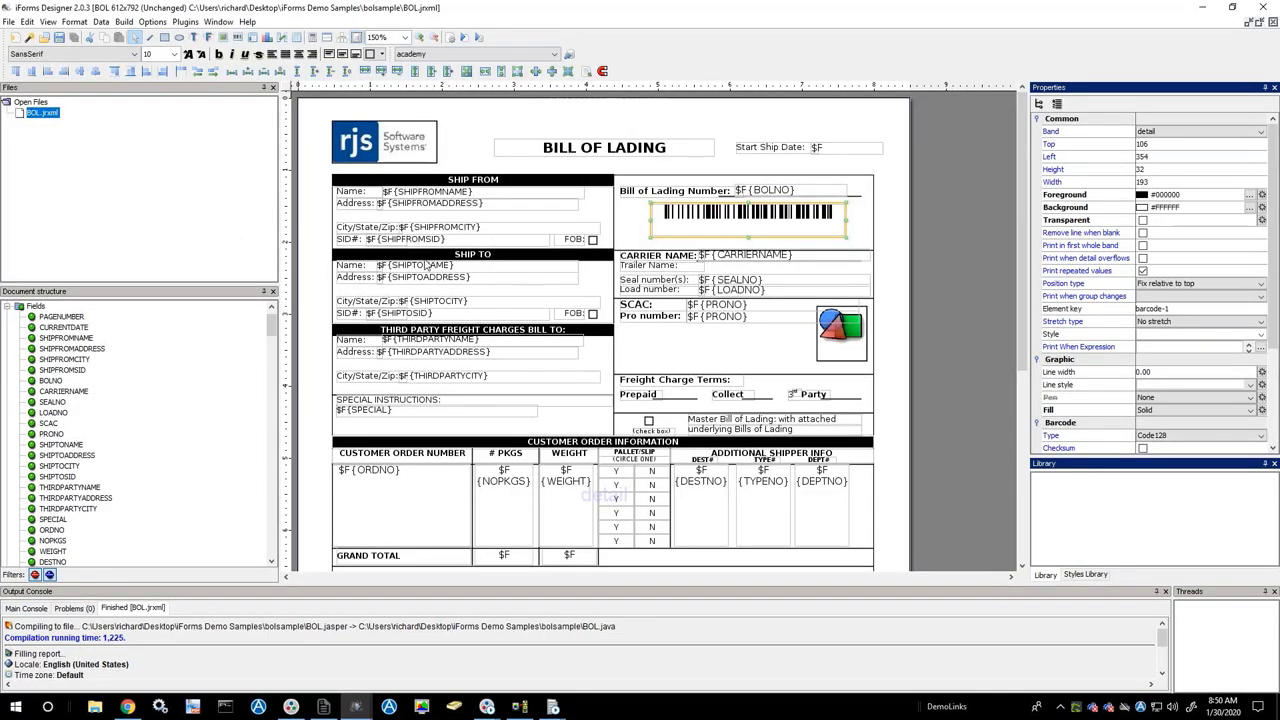
left_click(357, 38)
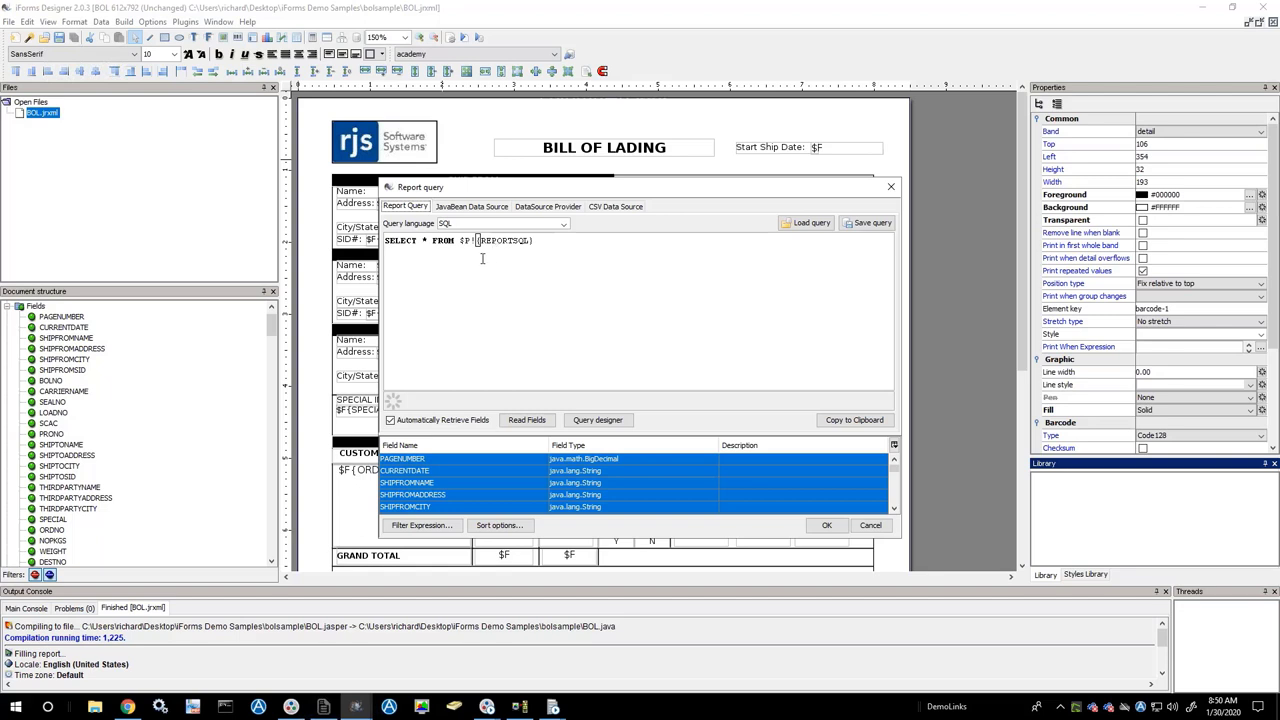
scroll(431, 471, "down", 7)
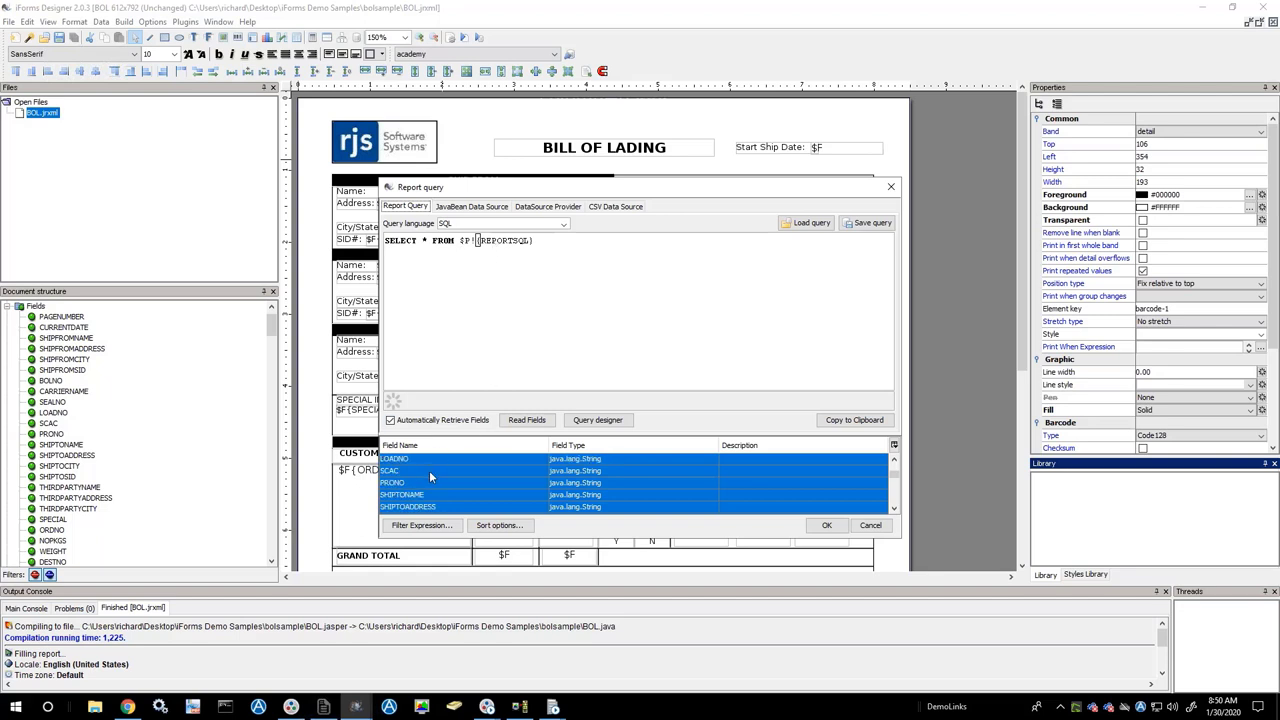
scroll(432, 477, "up", 7)
left_click(882, 525)
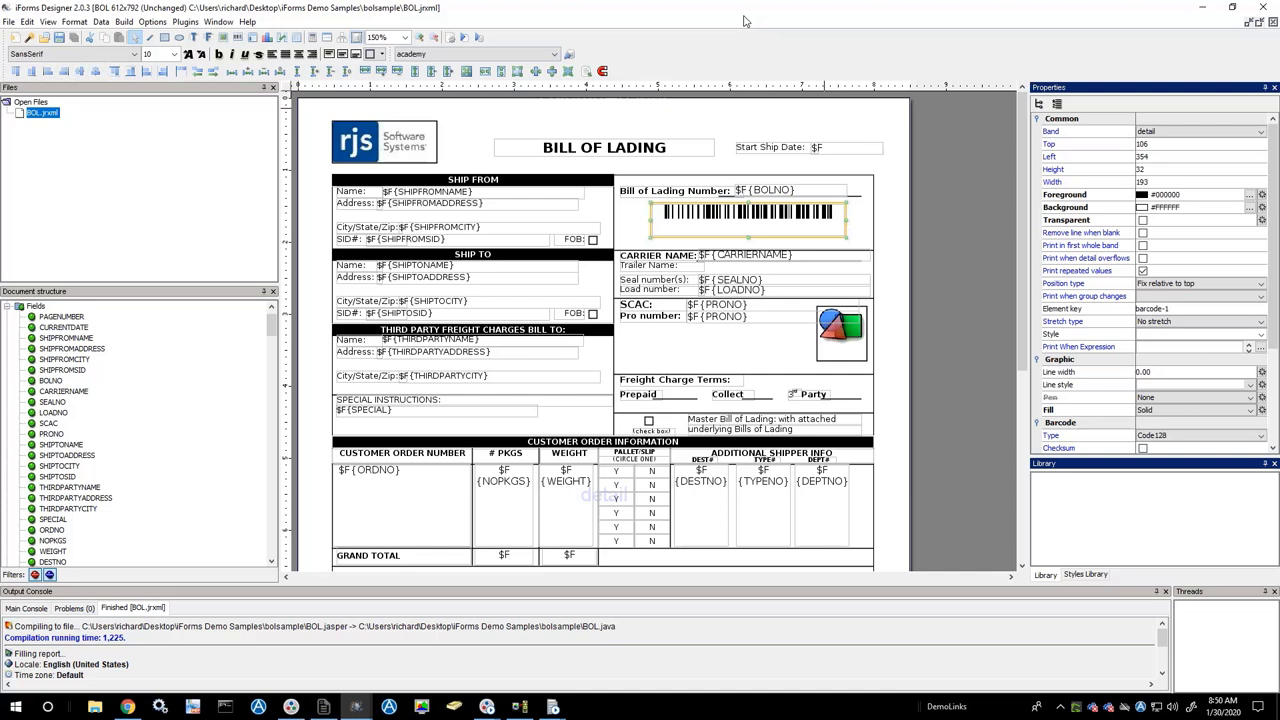
left_click(569, 55)
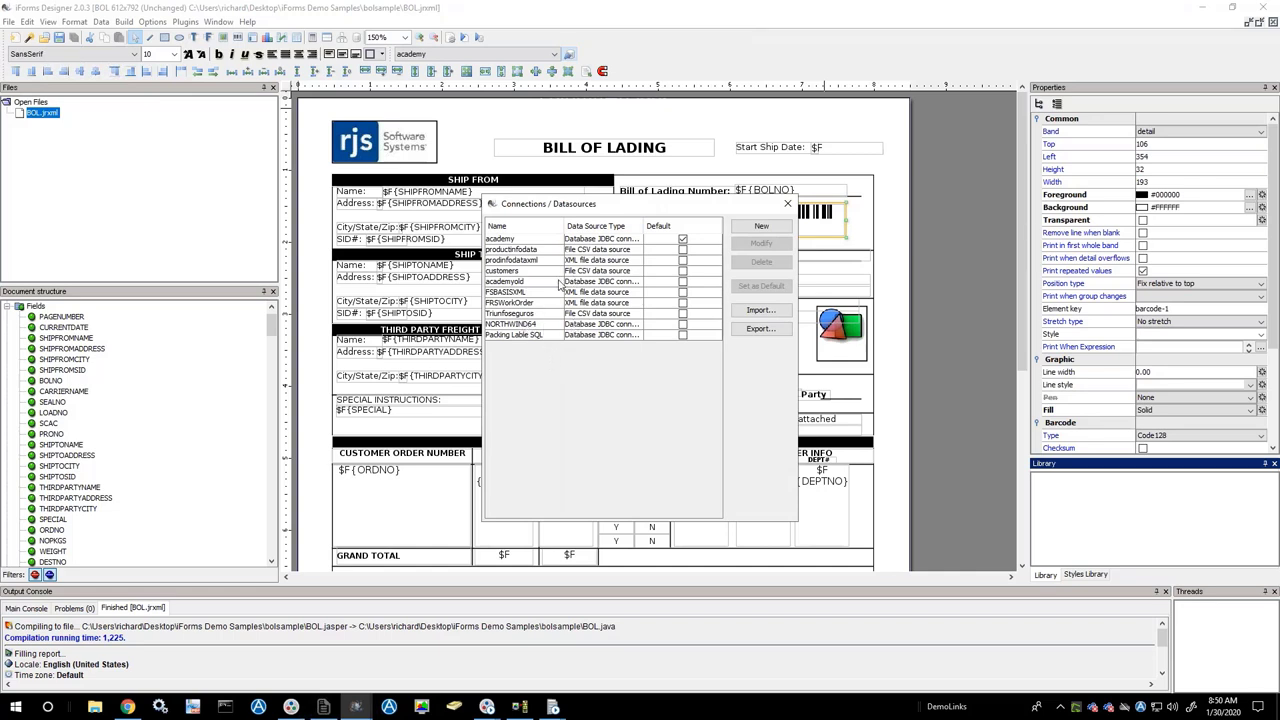
left_click(787, 207)
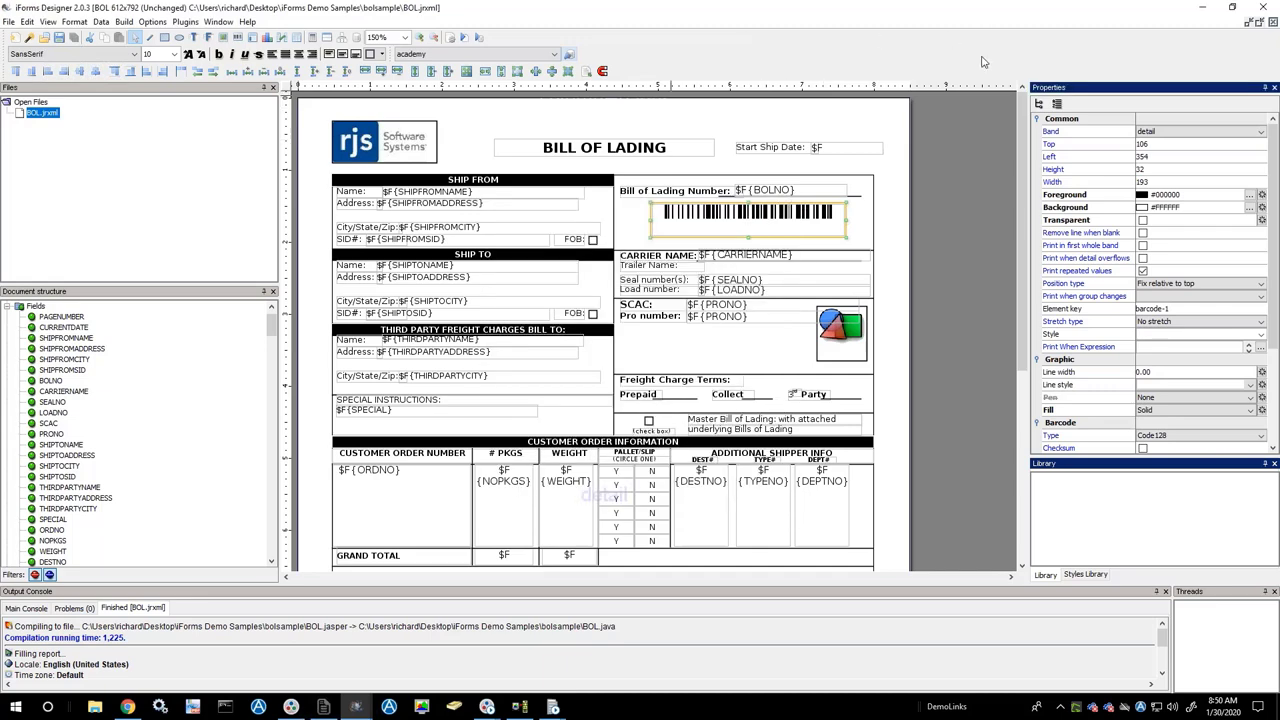
Switch to iForms Text Designer, open the BOL template and inspect the properties of the bolno, loadno and shiptoname fields.
left_click(323, 706)
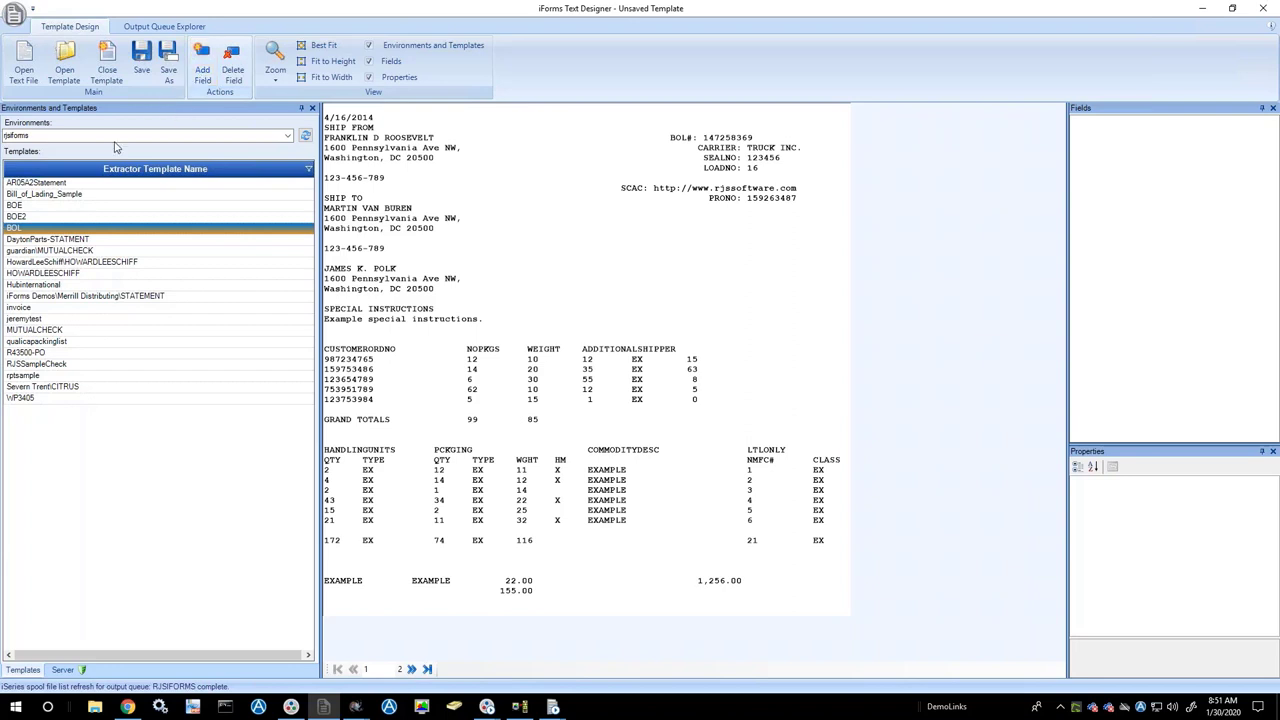
left_click(14, 229)
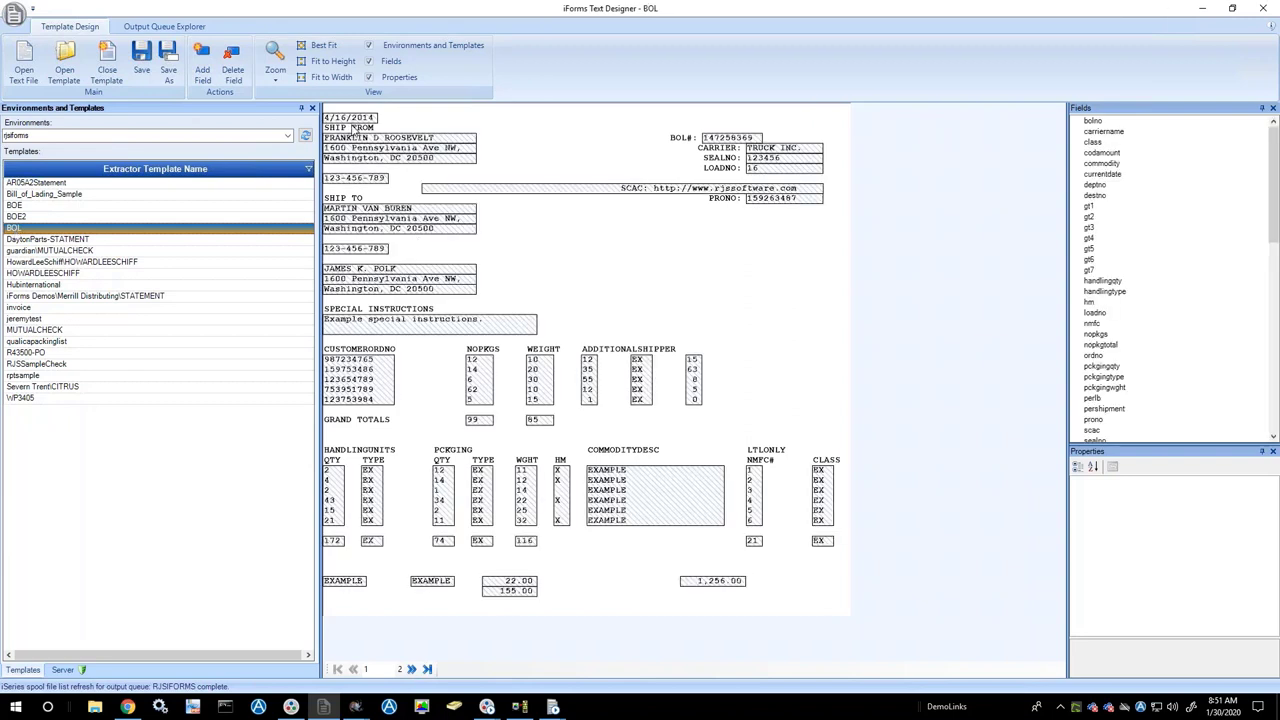
left_click(203, 78)
left_click(708, 135)
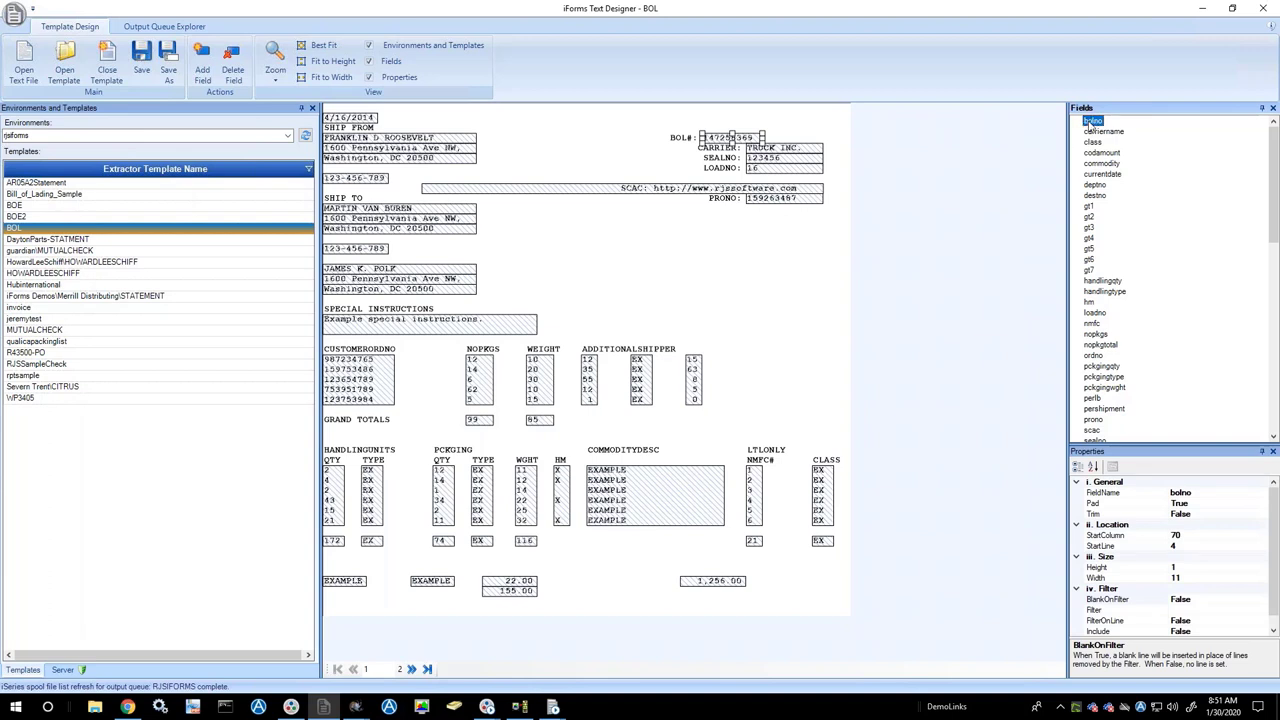
left_click(762, 168)
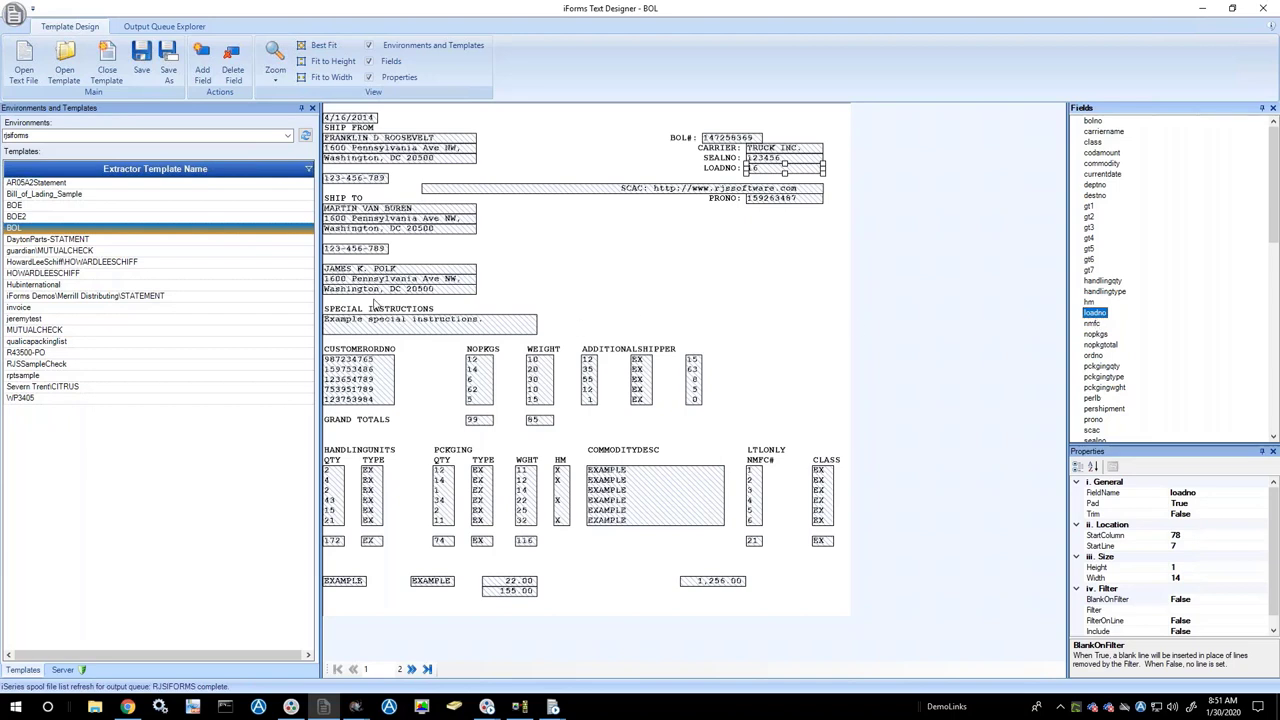
left_click(395, 213)
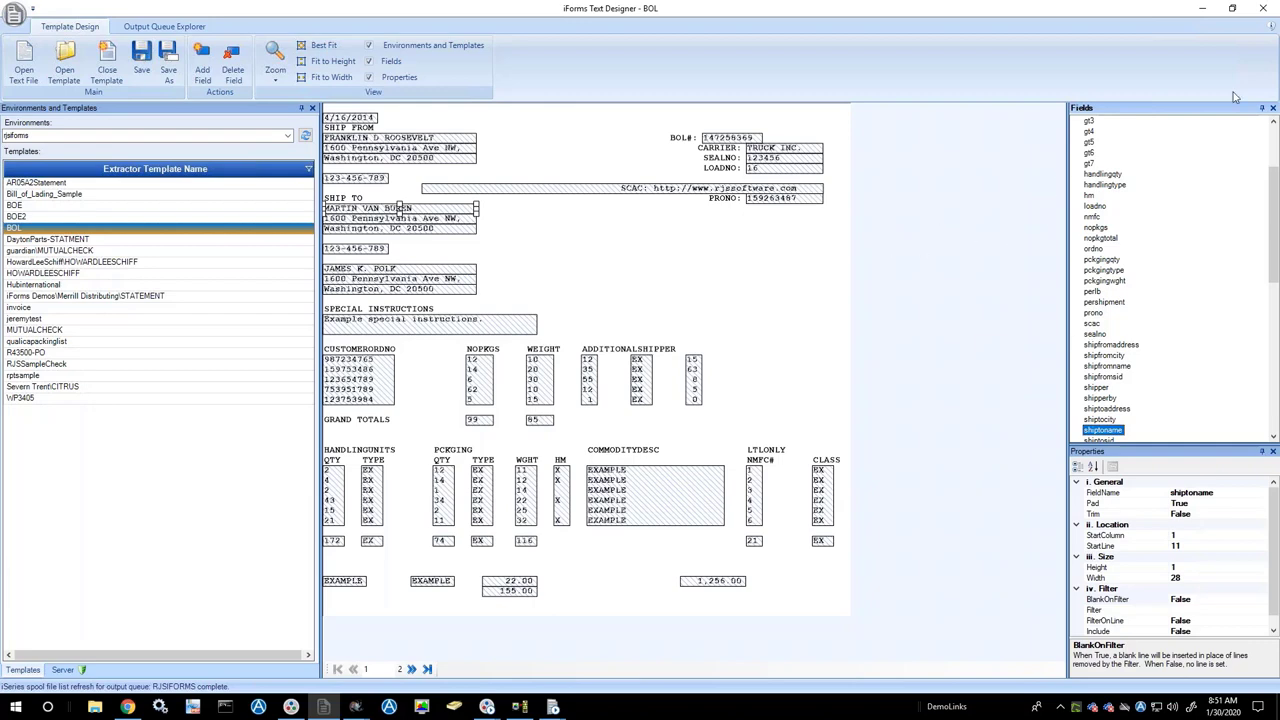
left_click(1204, 13)
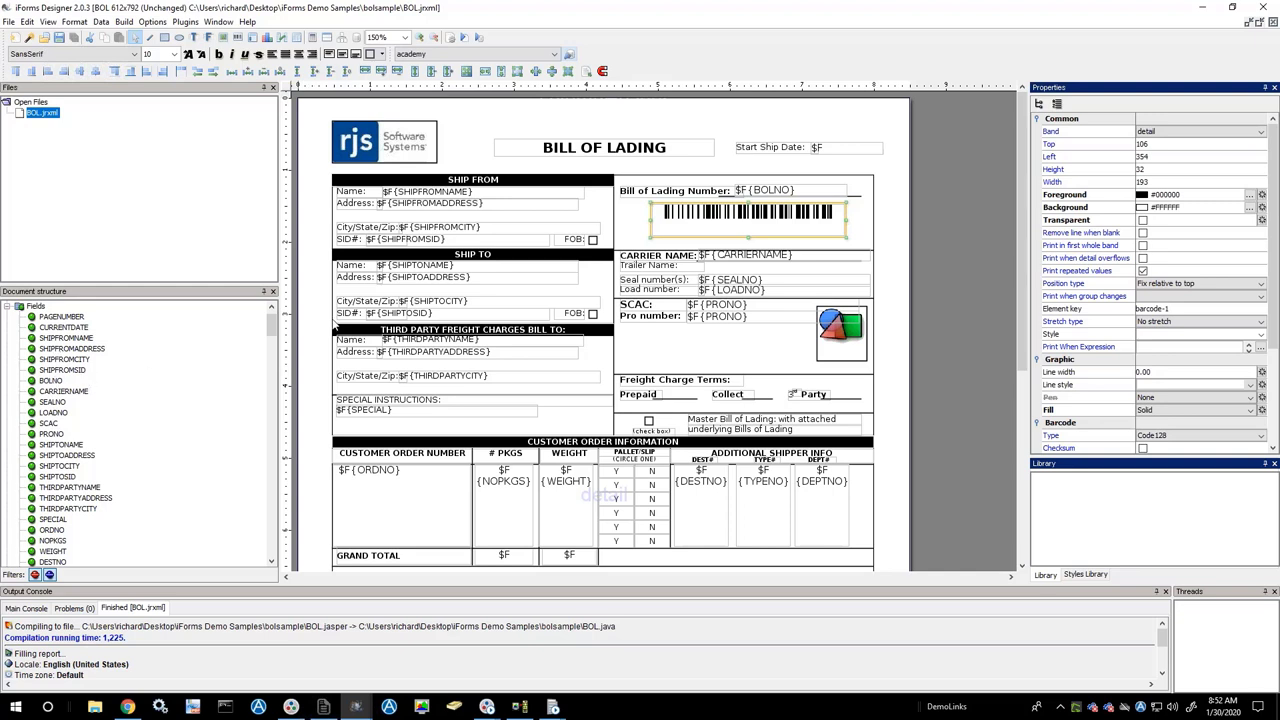
Place the BOLNO field above the BILL OF LADING title in iForms Designer, and undo the placement.
left_click(52, 382)
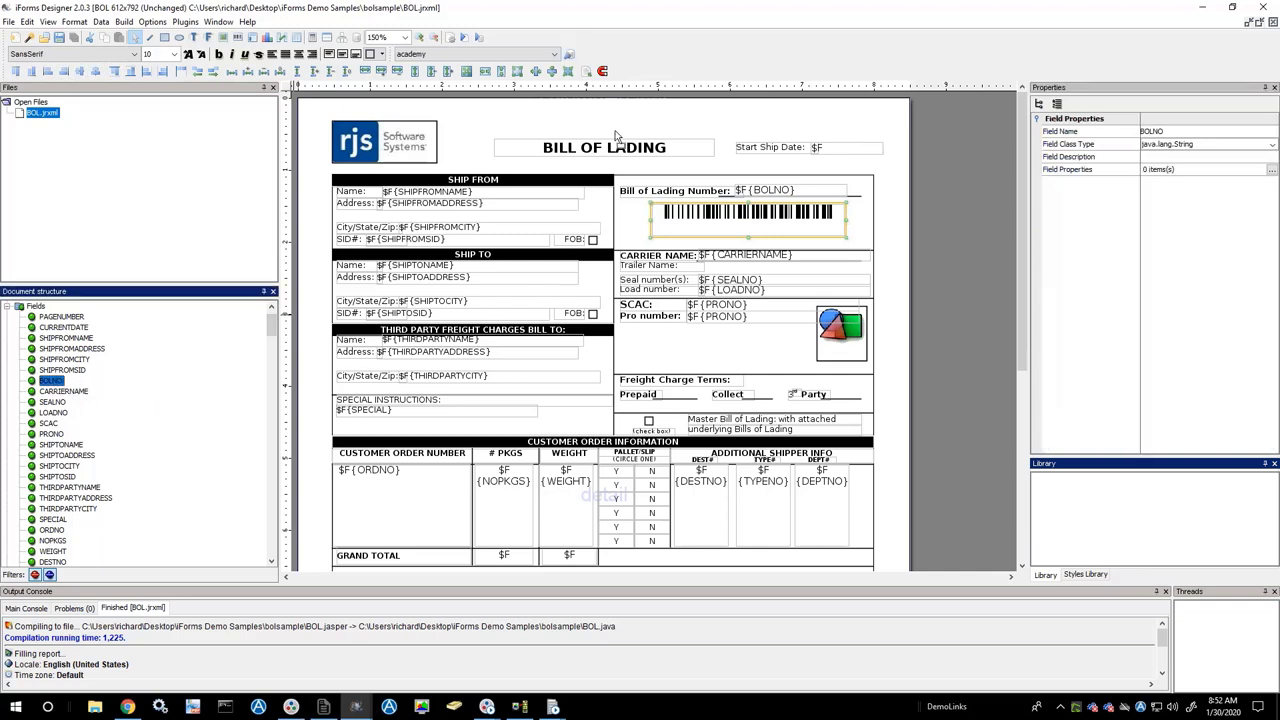
left_click_drag(620, 123, 620, 122)
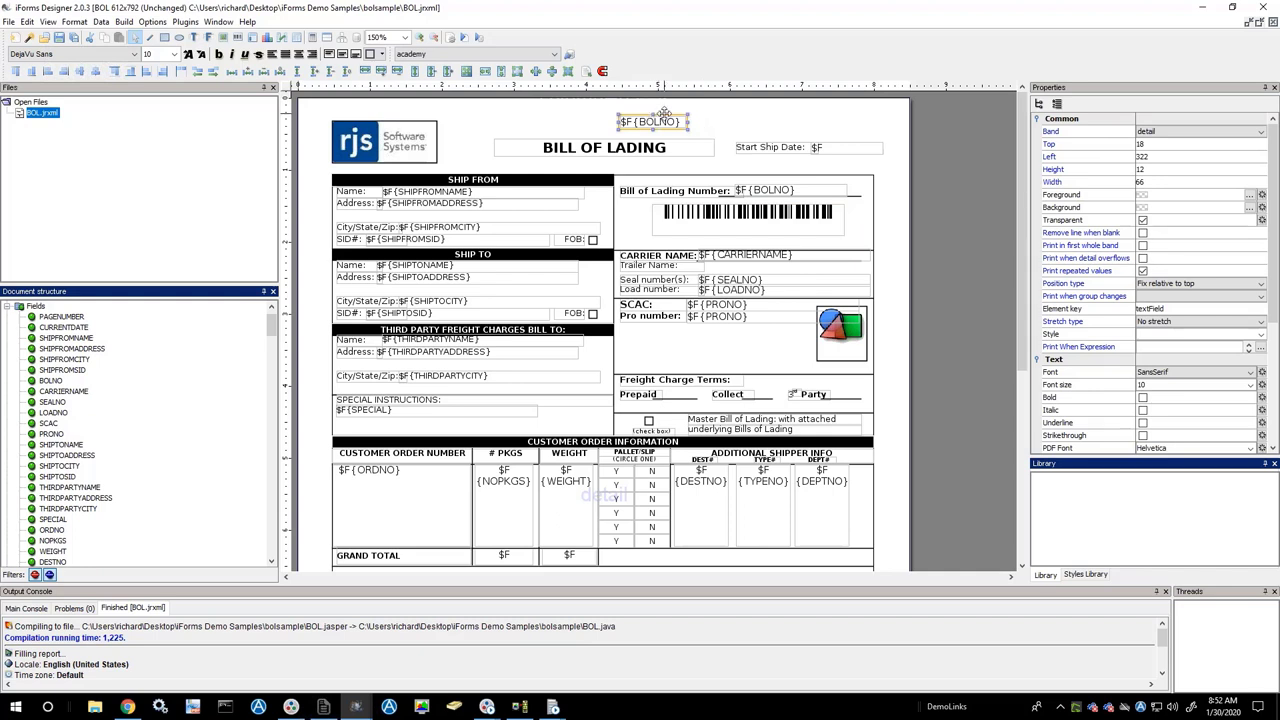
key("ctrl+z")
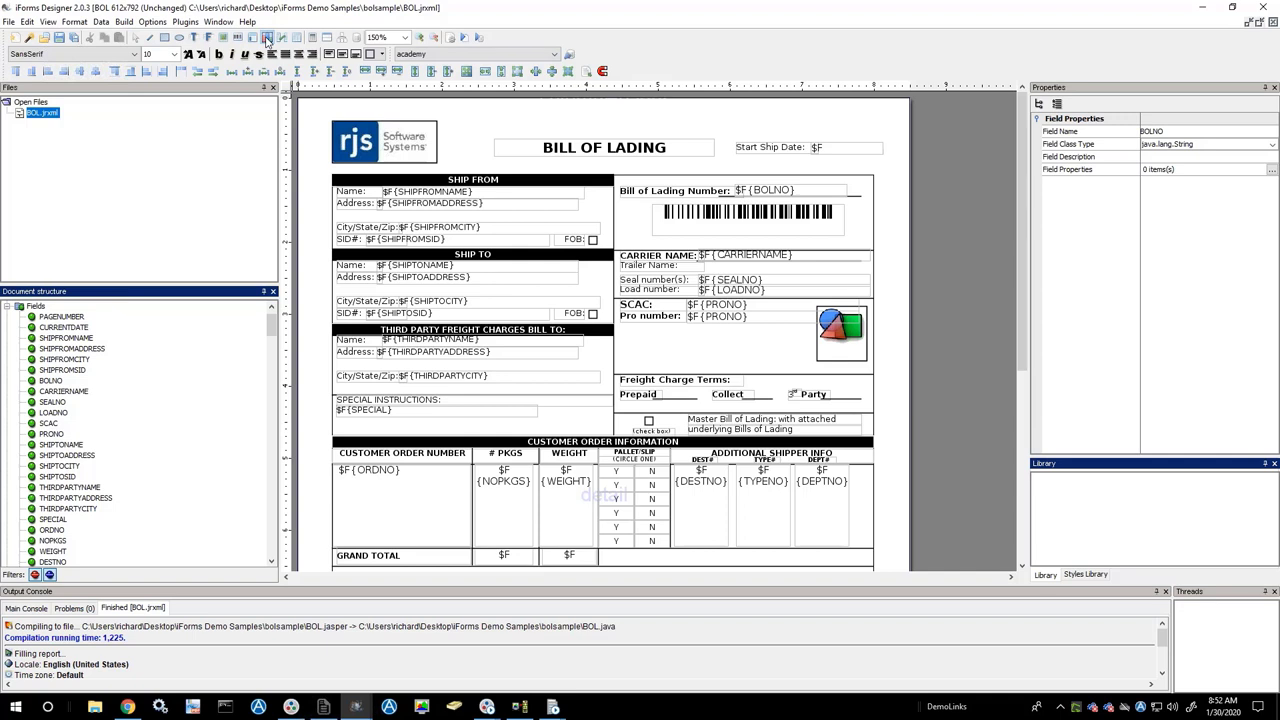
Start a chart element over the form title, view the available chart types, and cancel the insertion.
left_click(267, 39)
left_click_drag(471, 133, 574, 168)
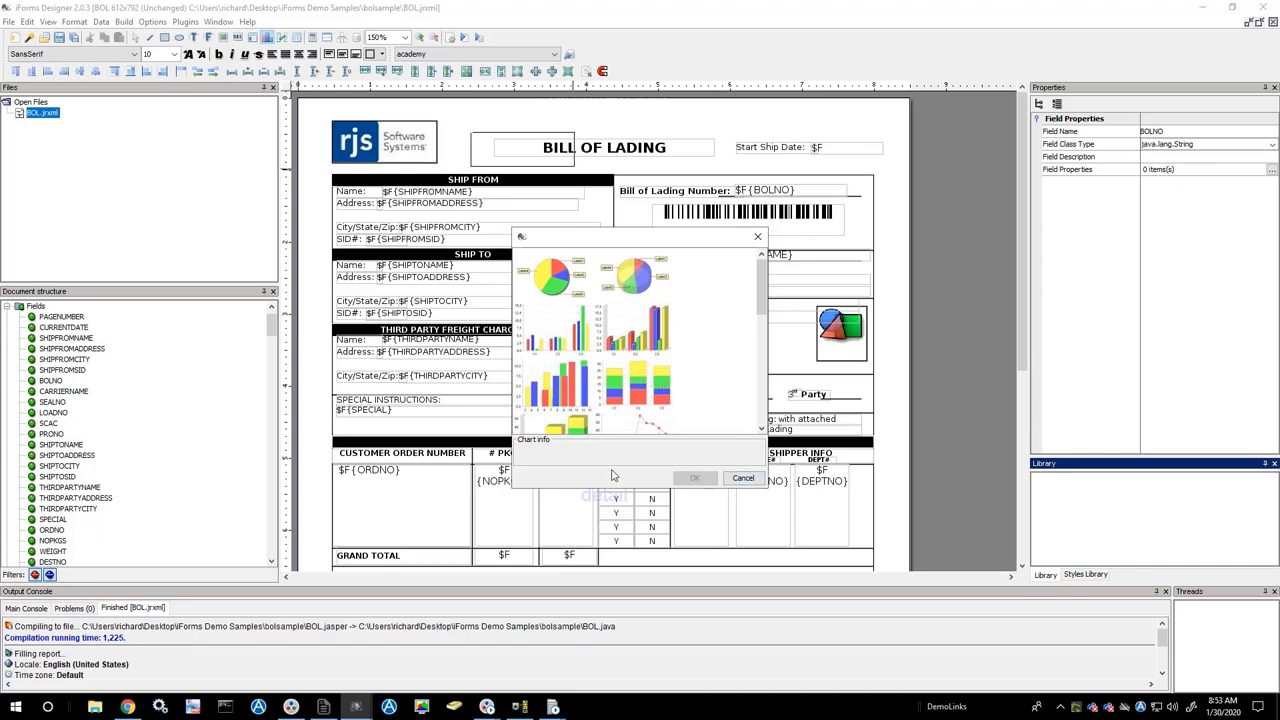
left_click(742, 479)
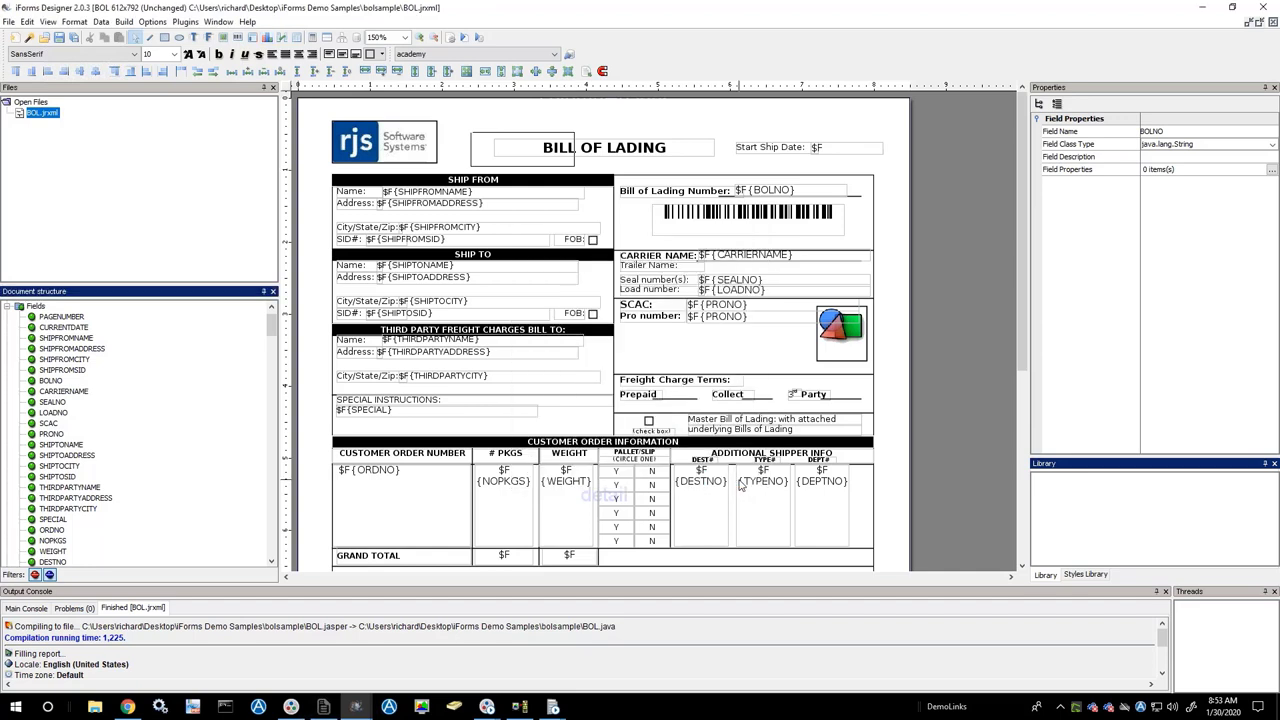
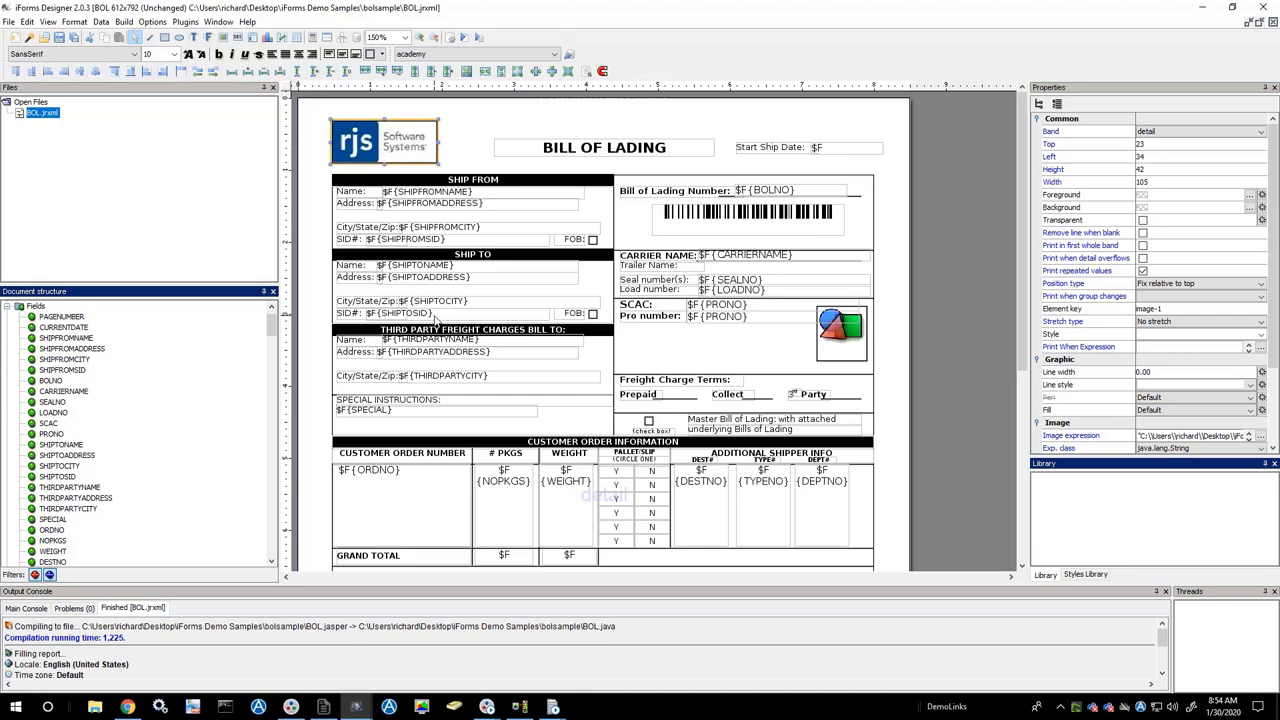
Examine the expression of the SHIPFROMNAME text field in the Ship From section, leaving it without changes.
scroll(435, 318, "down", 1)
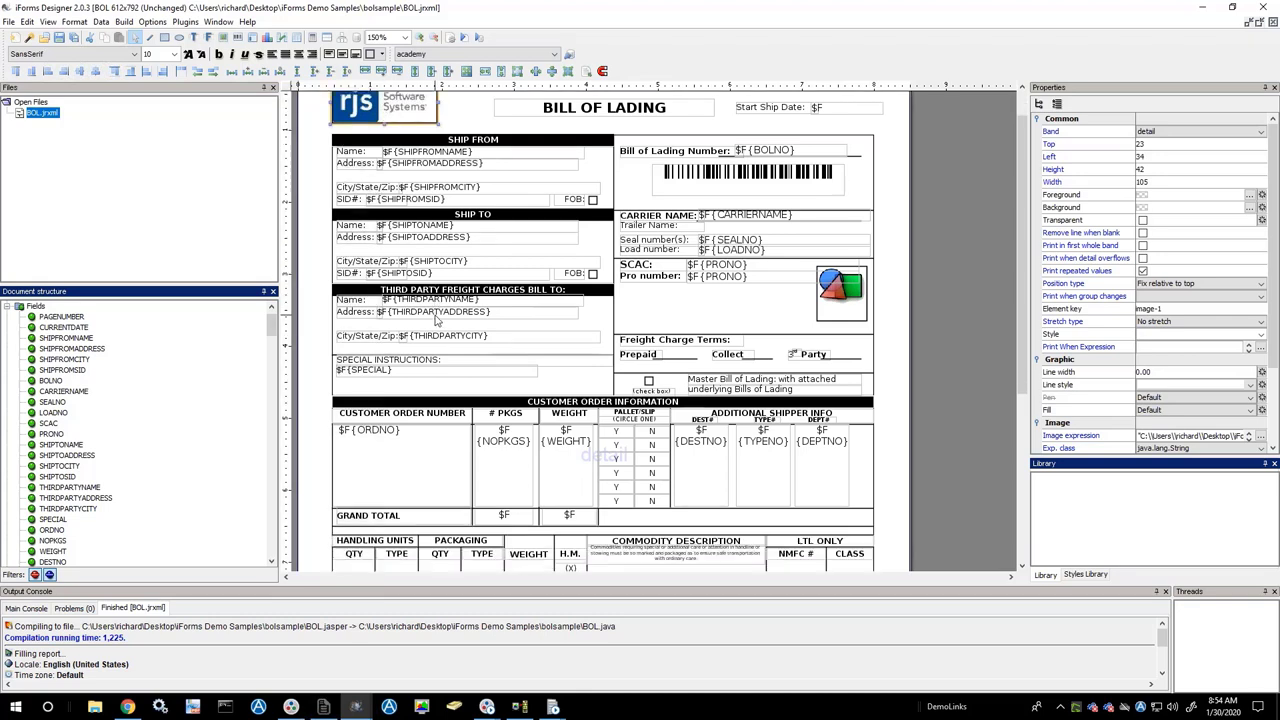
left_click(439, 155)
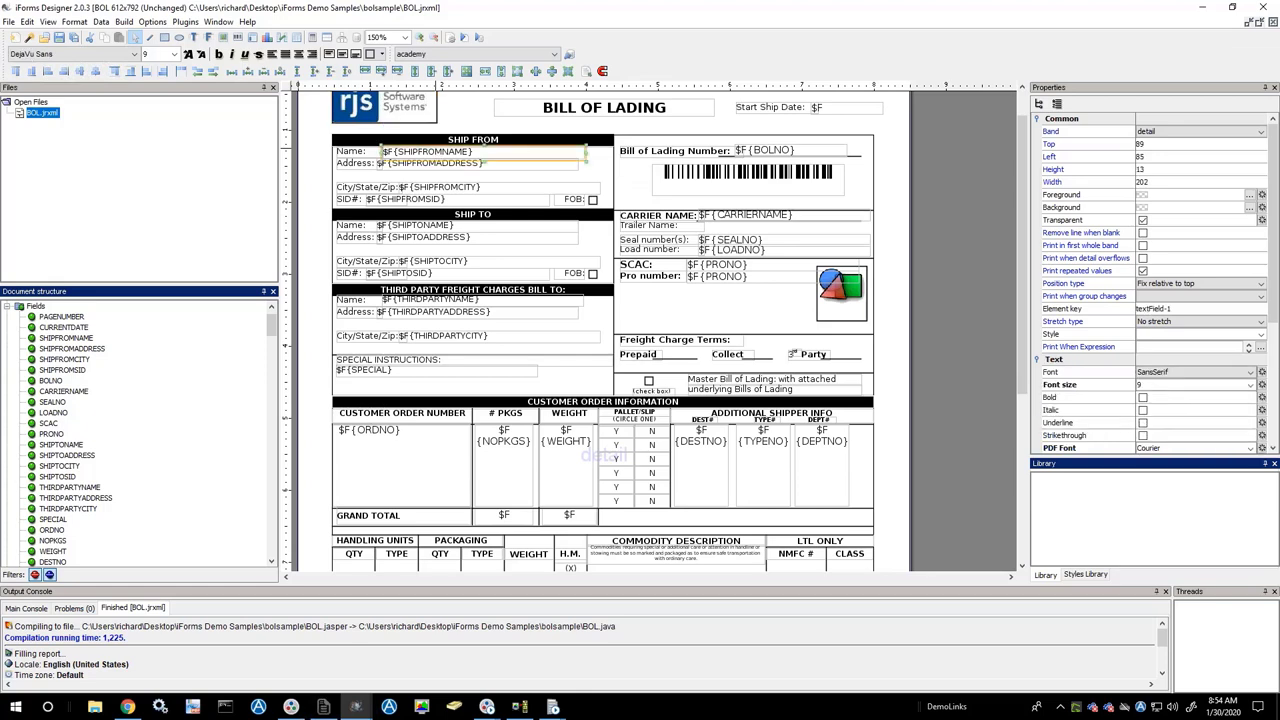
right_click(436, 153)
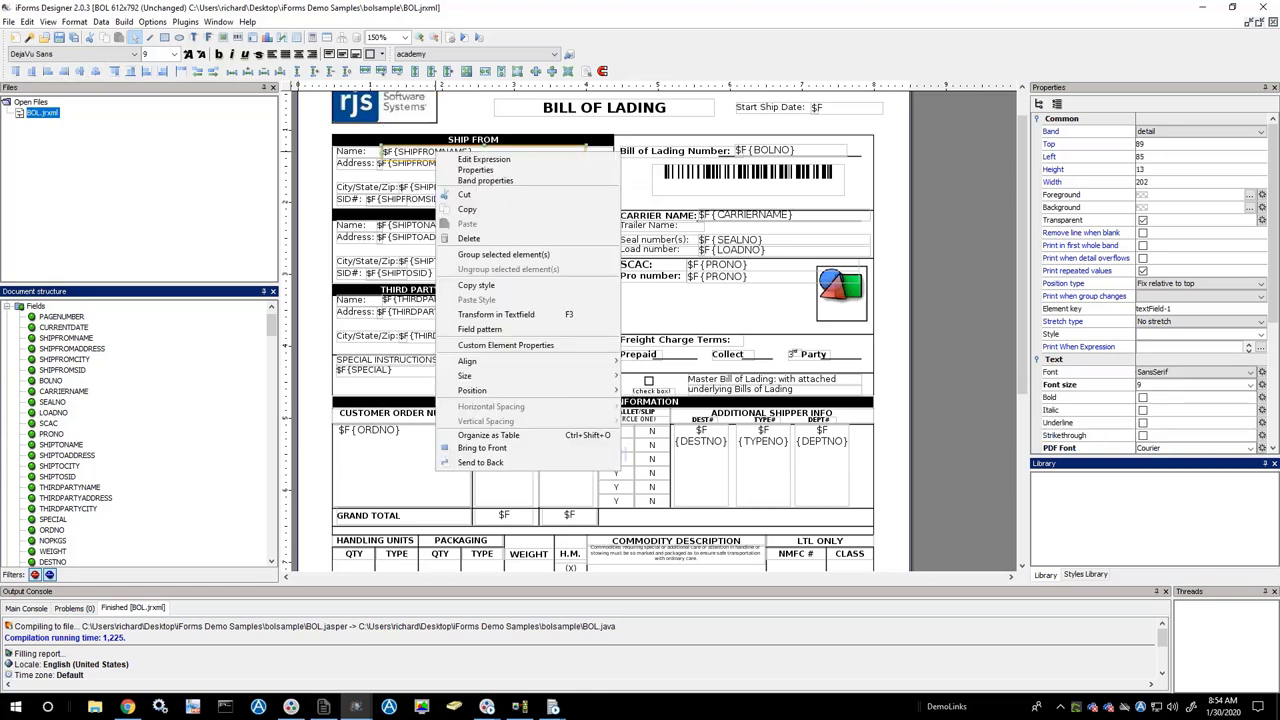
left_click(478, 160)
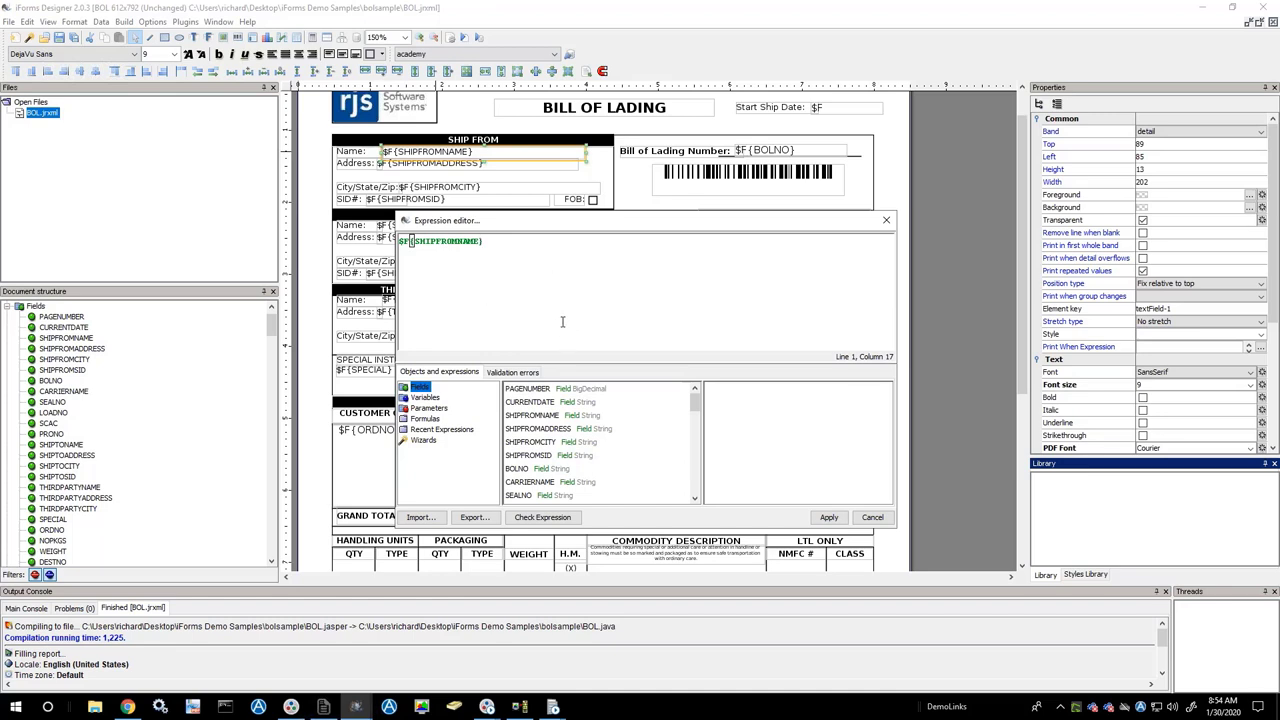
left_click(872, 517)
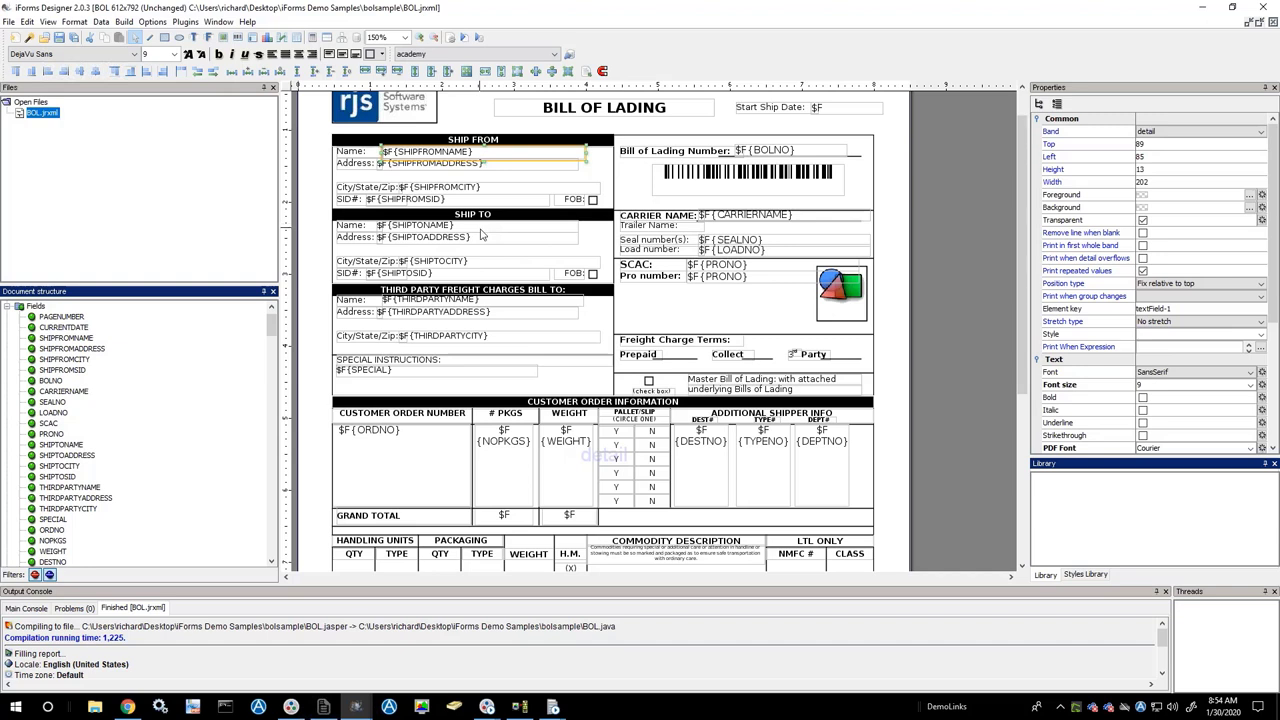
scroll(565, 301, "up", 2)
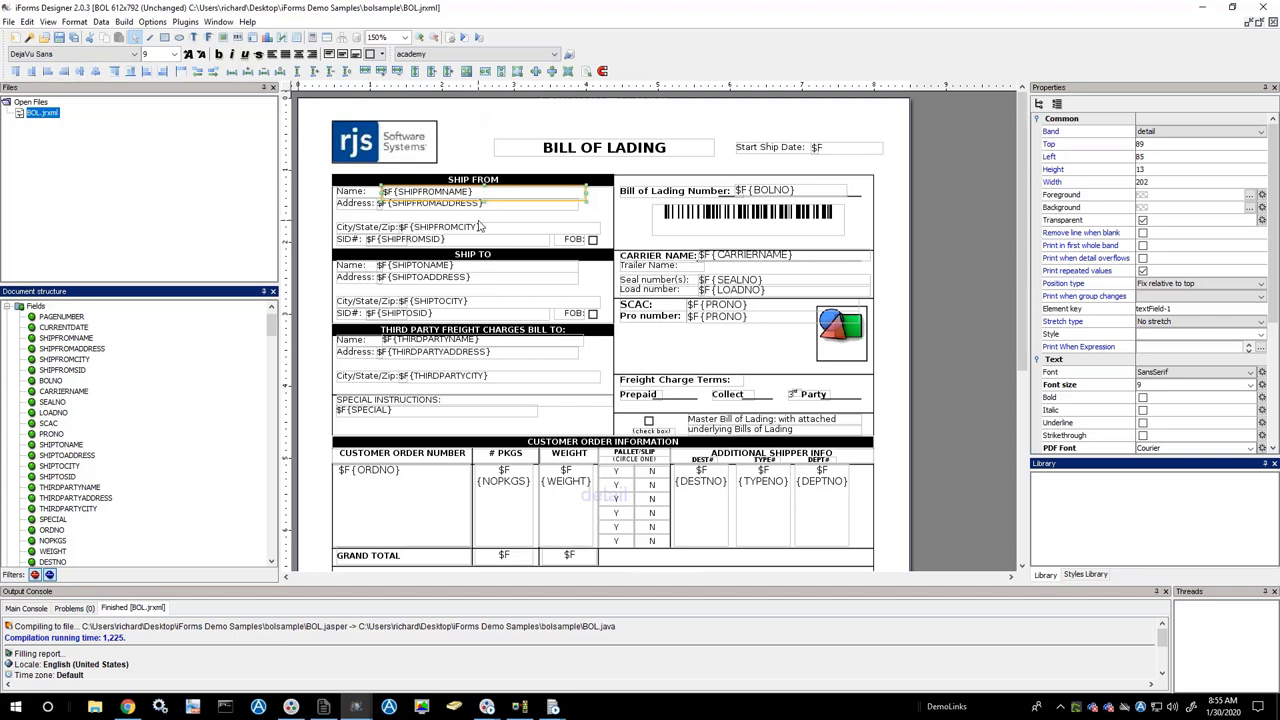
Generate a PDF preview of the BOL form.
left_click(465, 38)
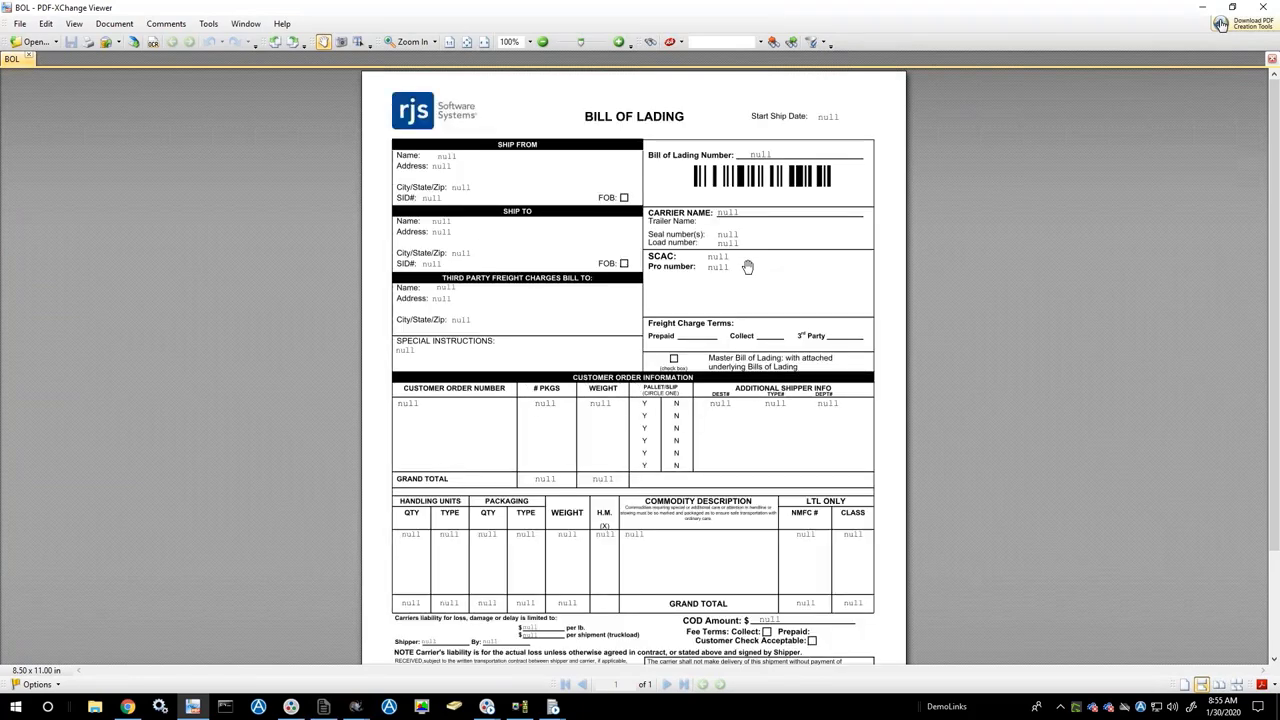
Close the empty preview, generate a PDF of the BOL form filled with report data, and review its order and packaging details.
left_click(1262, 7)
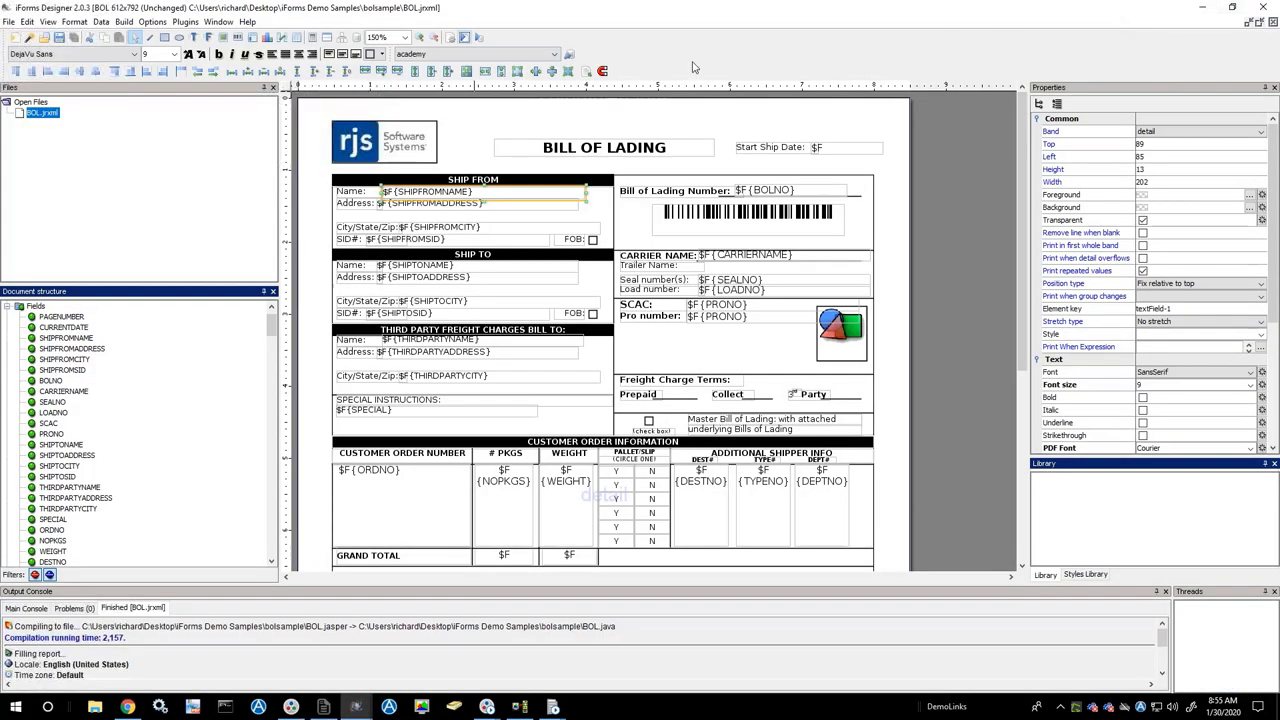
left_click(479, 37)
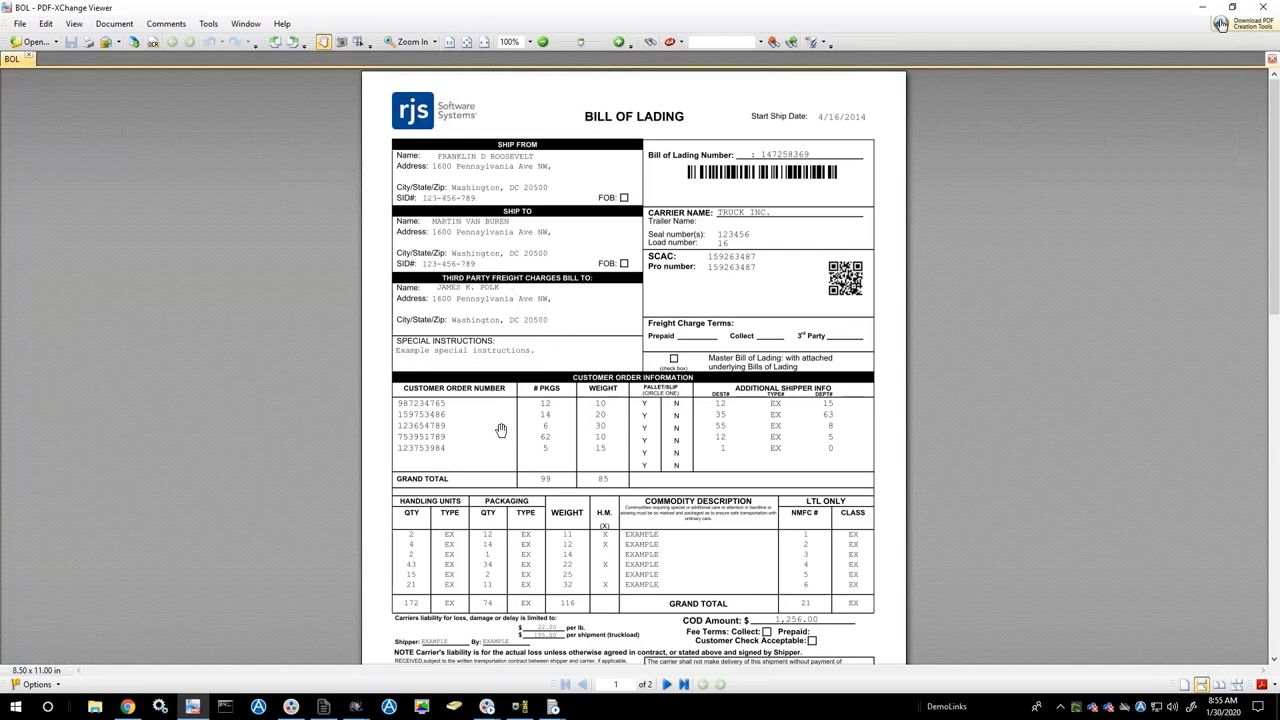
scroll(500, 430, "down", 5)
scroll(505, 430, "up", 4)
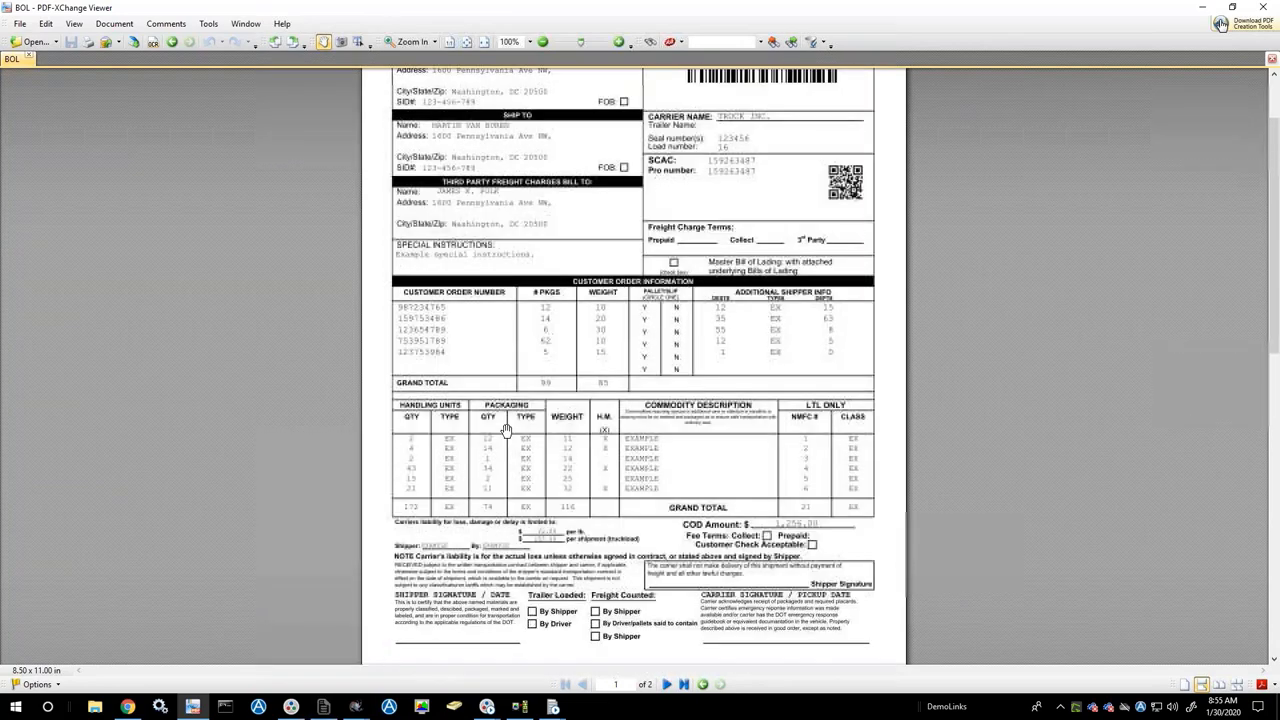
scroll(506, 430, "up", 2)
scroll(506, 430, "up", 1)
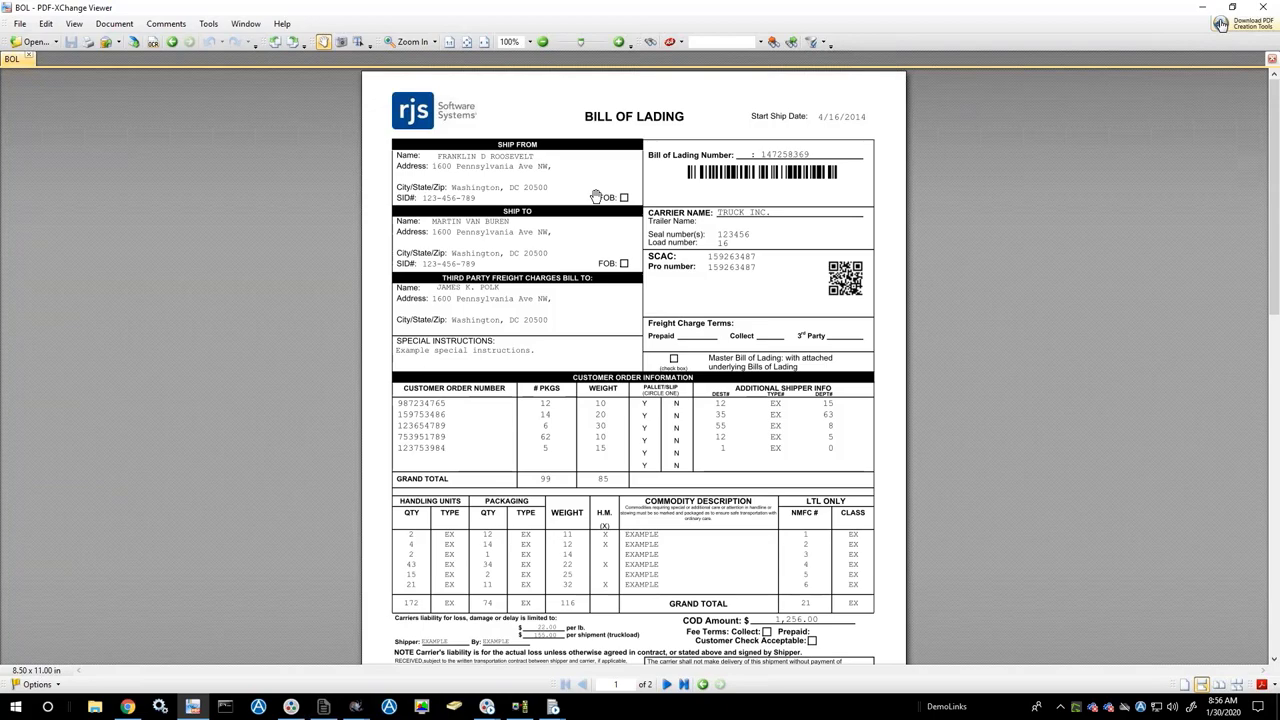
left_click(1263, 10)
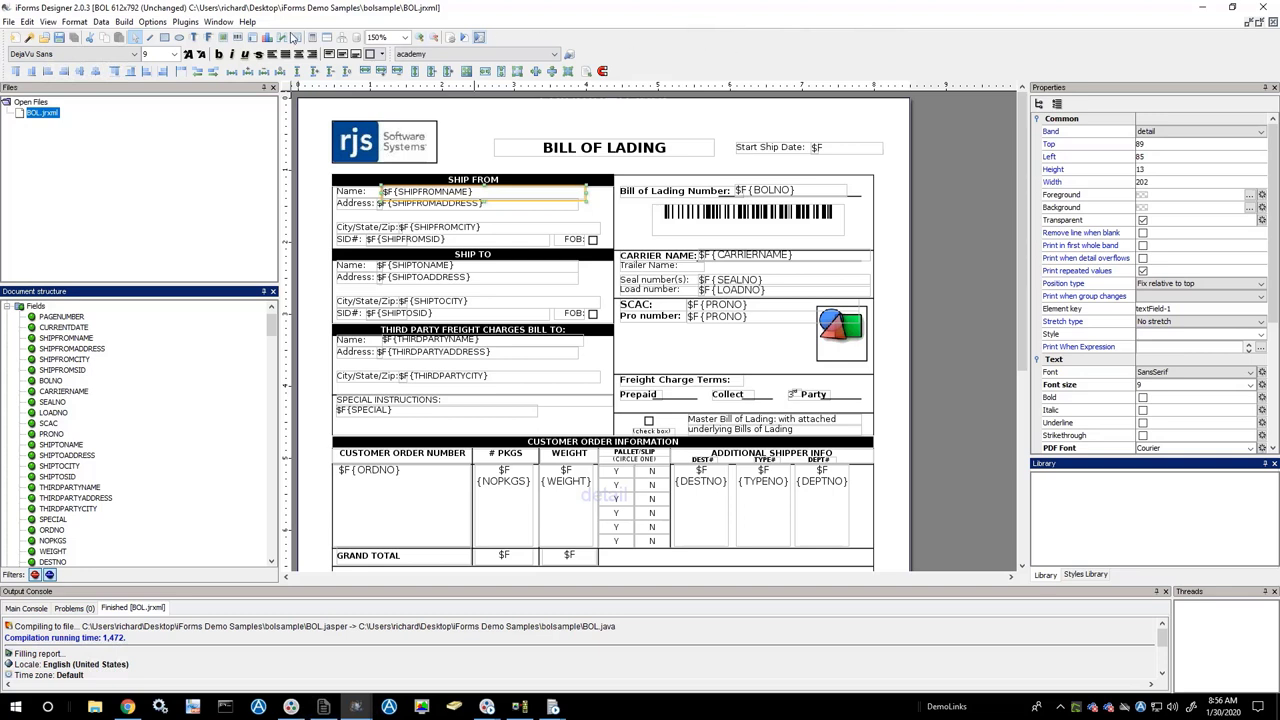
Select the barcode below the Bill of Lading Number and examine the available barcode types, keeping Code128.
right_click(760, 225)
left_click(949, 172)
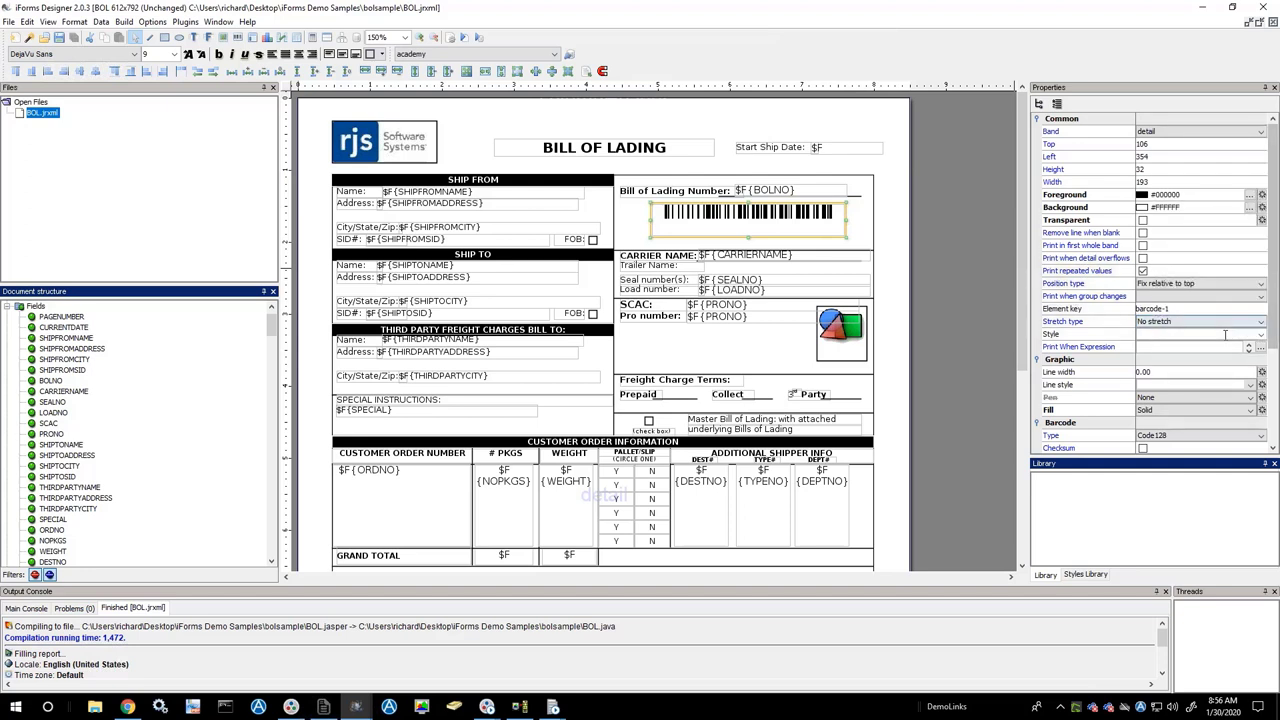
left_click(1261, 436)
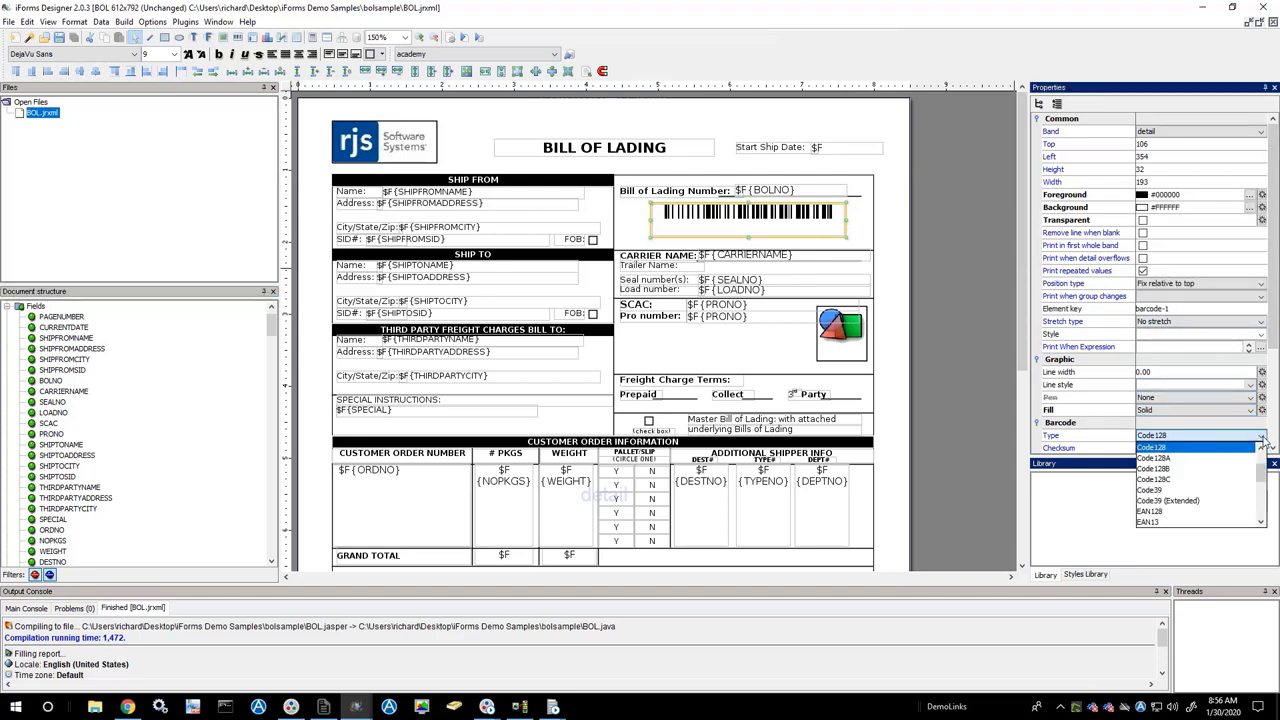
scroll(1174, 460, "up", 2)
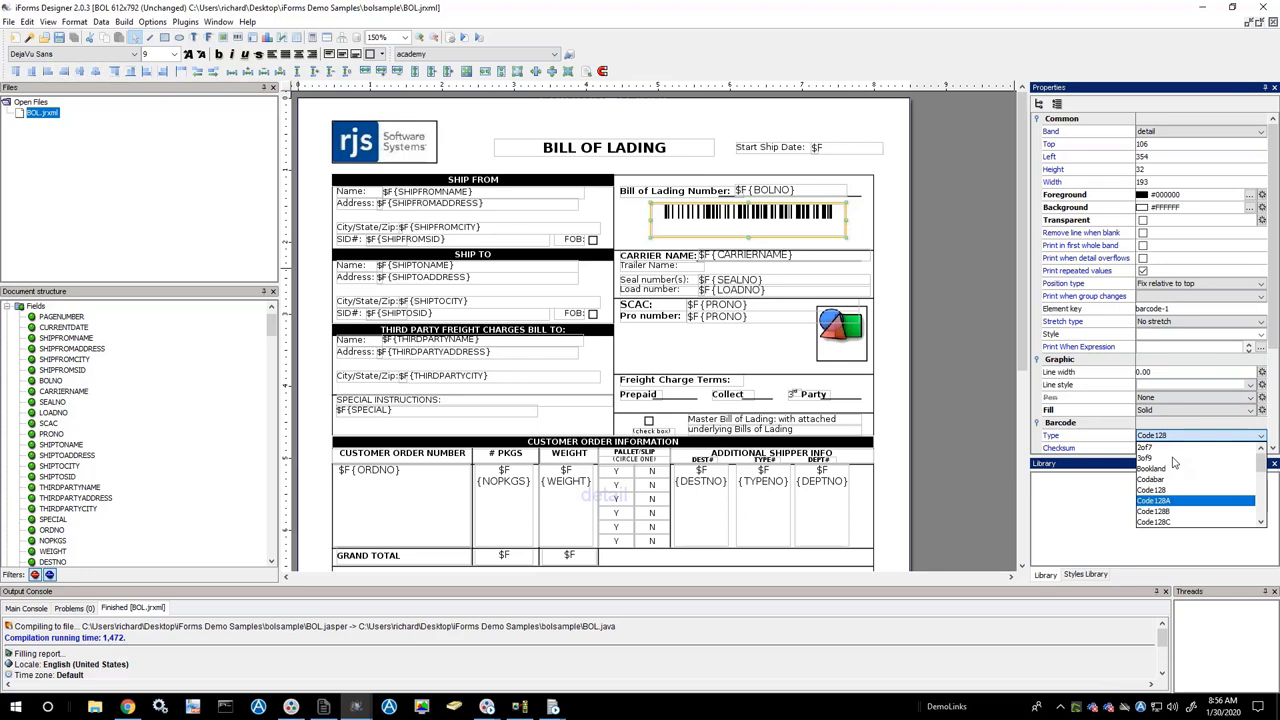
scroll(1170, 462, "down", 5)
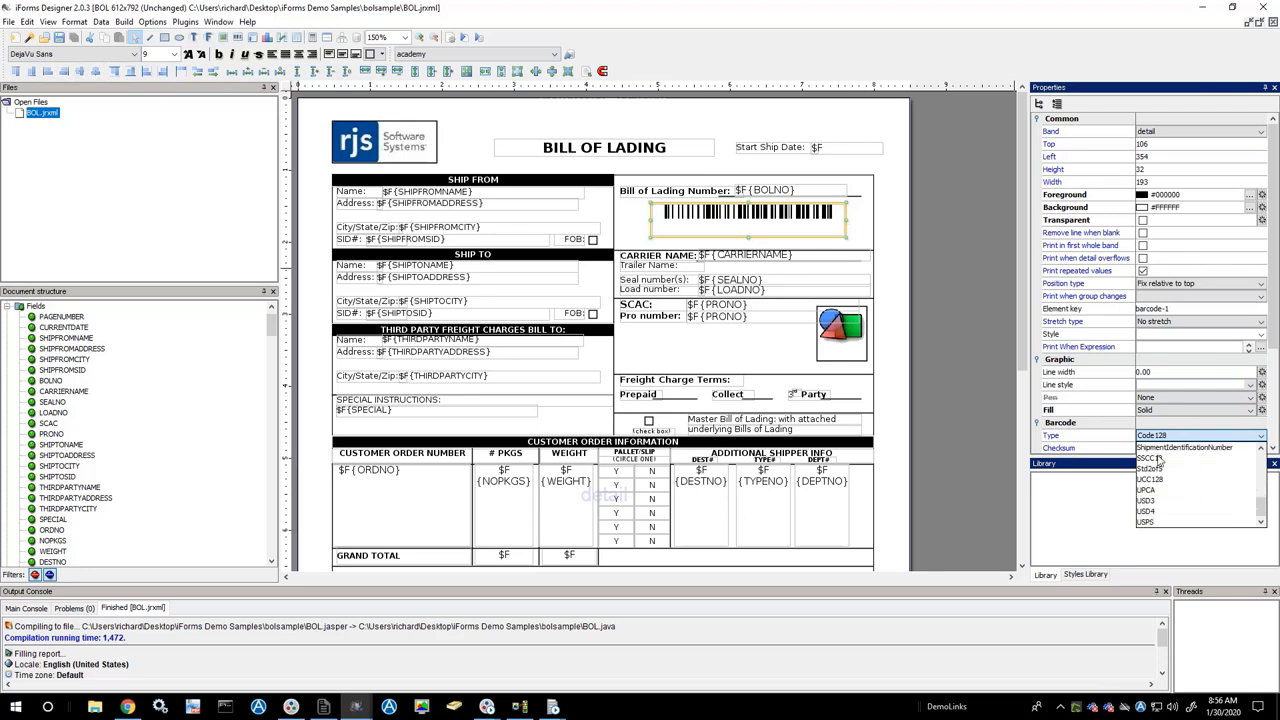
scroll(1166, 517, "up", 5)
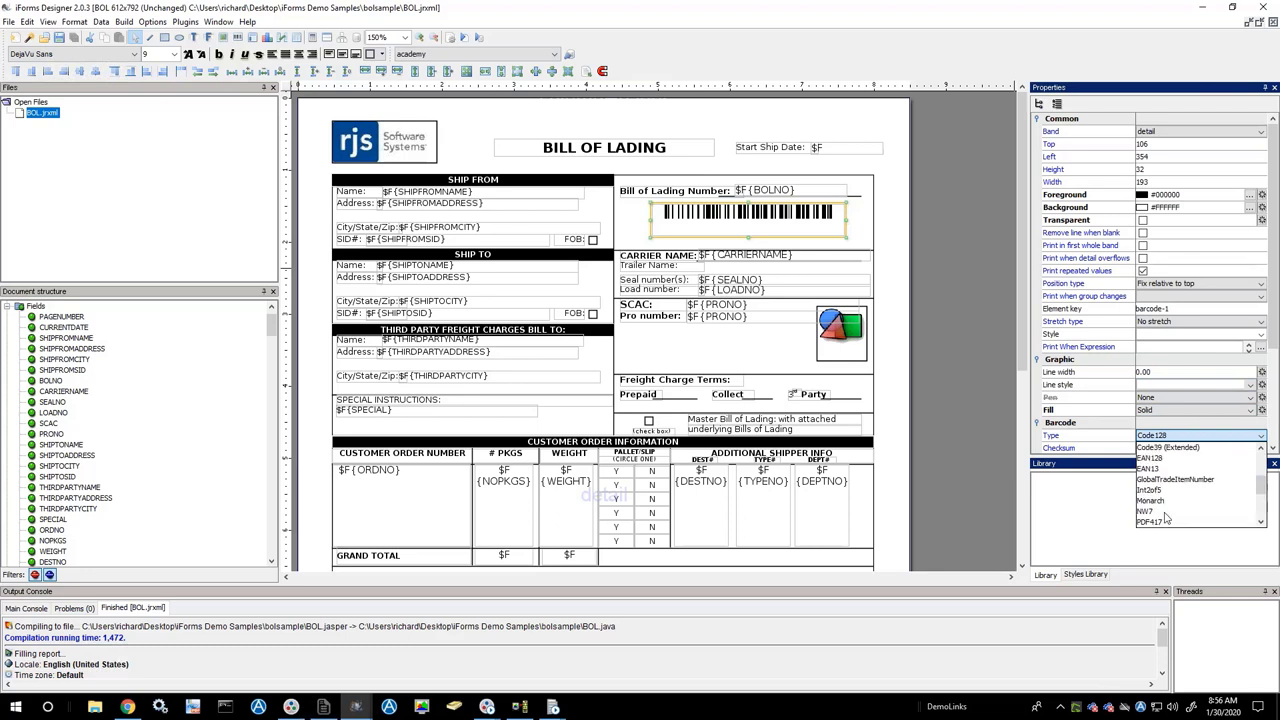
left_click(958, 266)
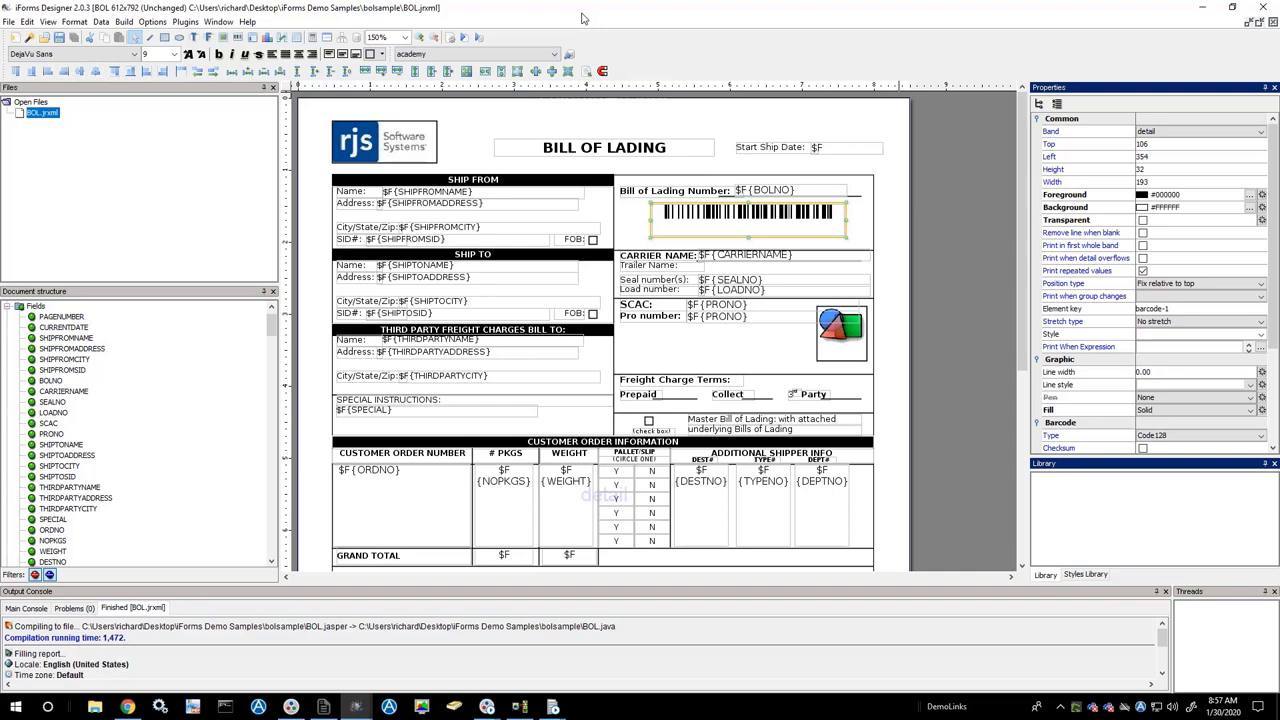
Open the iForms Server plugin and look at the server templates for the test environment, selecting Check.jrxml.
left_click(189, 24)
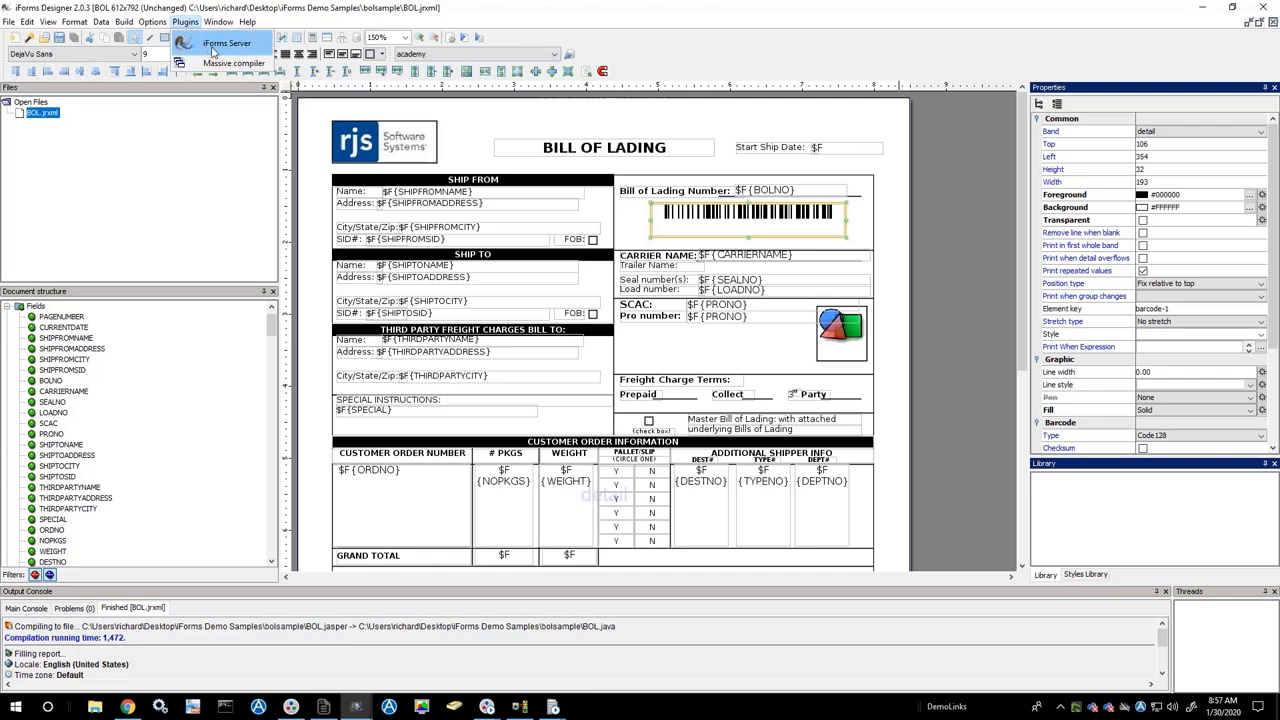
left_click(213, 50)
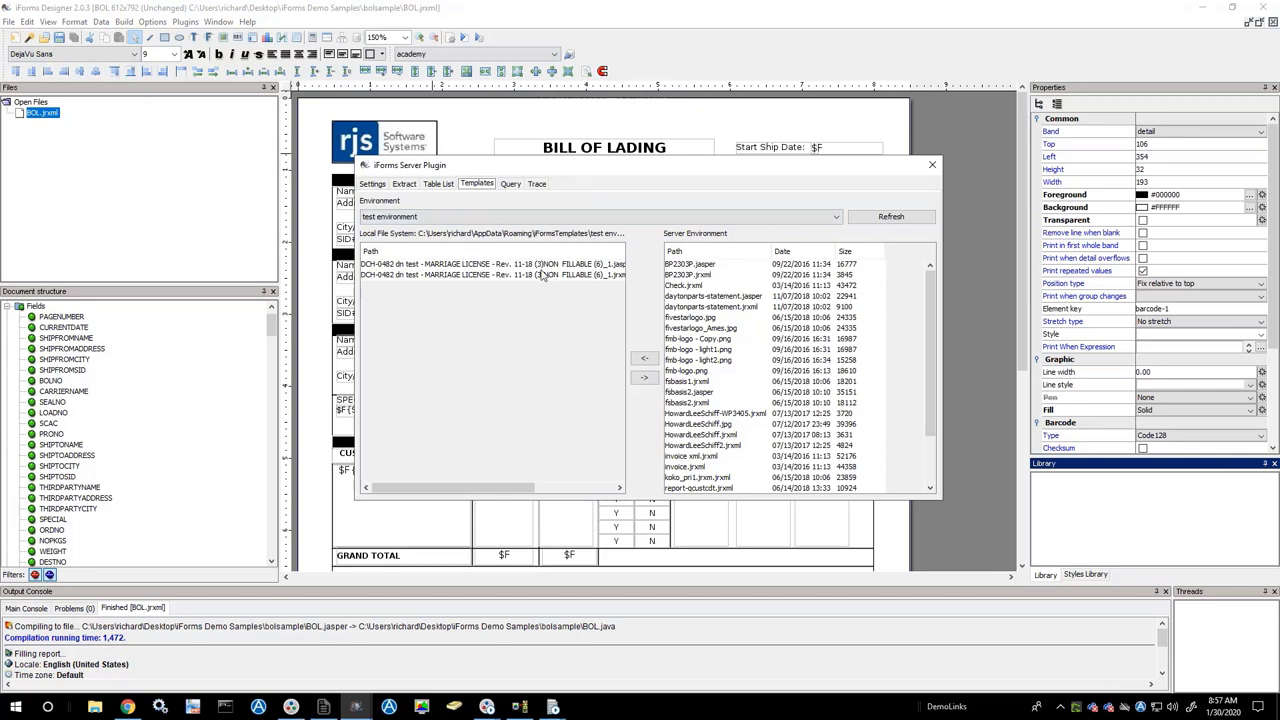
left_click(676, 287)
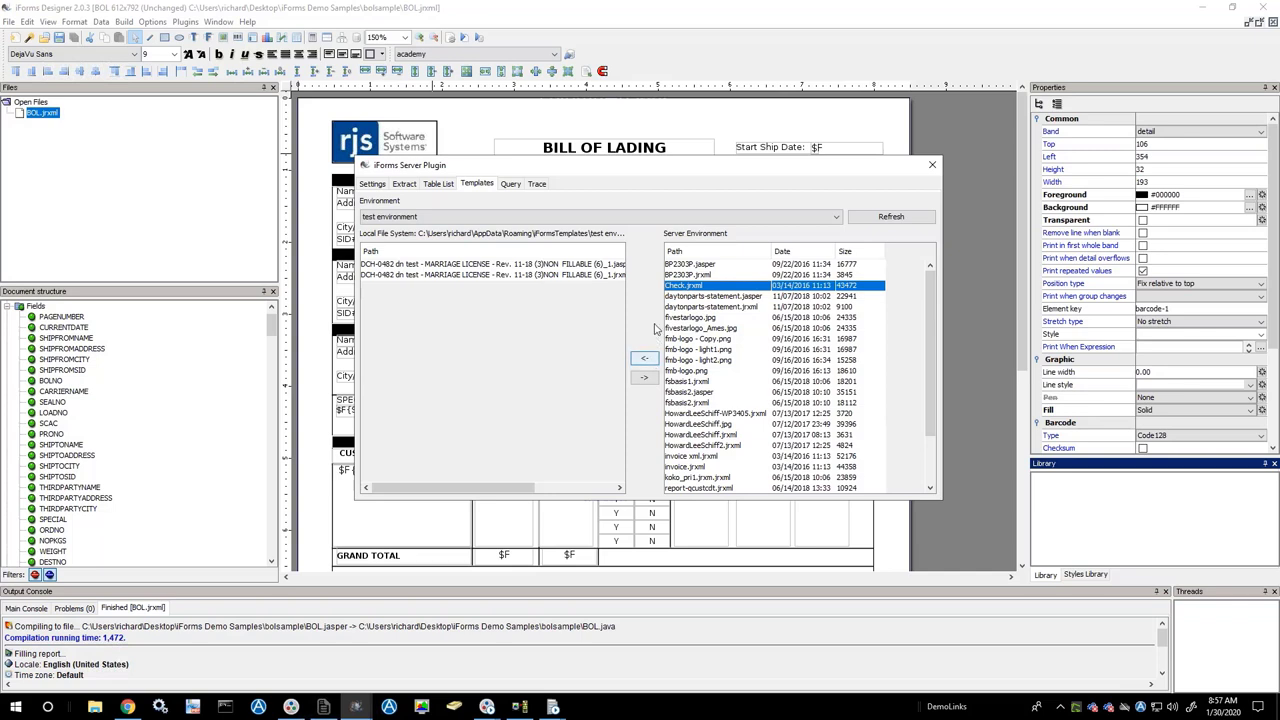
left_click(432, 220)
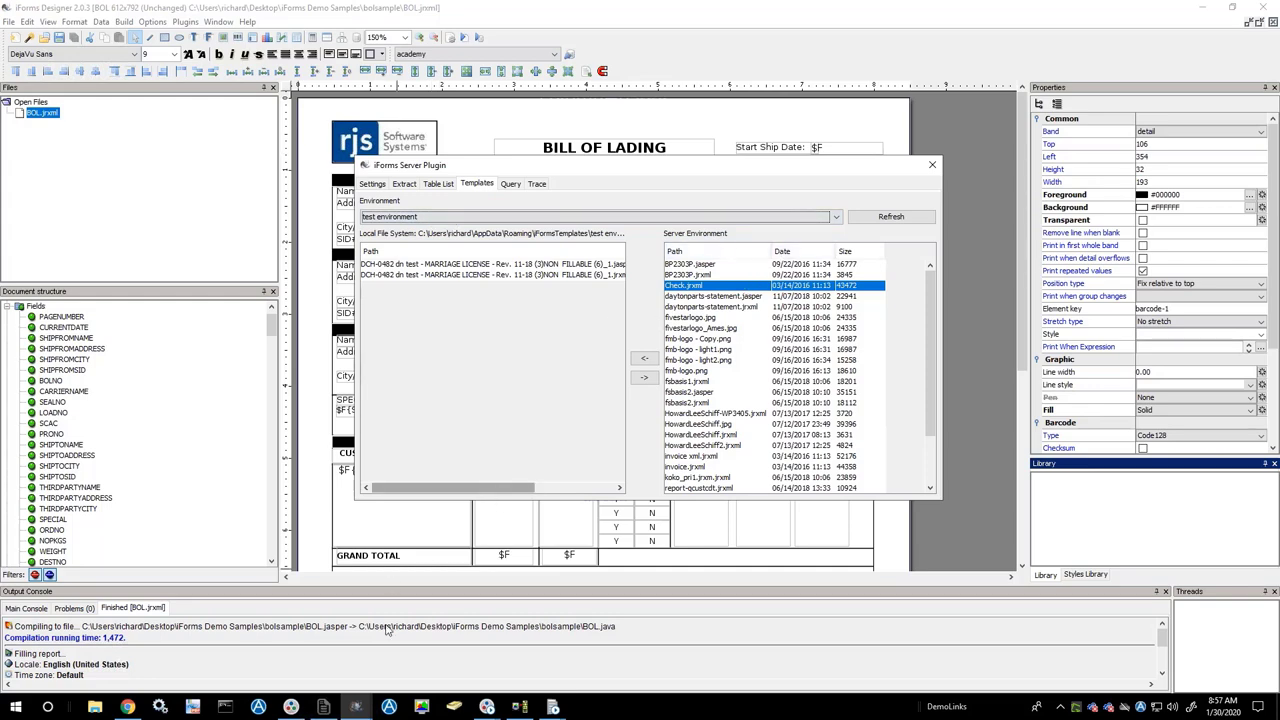
Switch to the iForms Server Configuration page in Chrome and examine the report environments and the form for creating one.
left_click(127, 707)
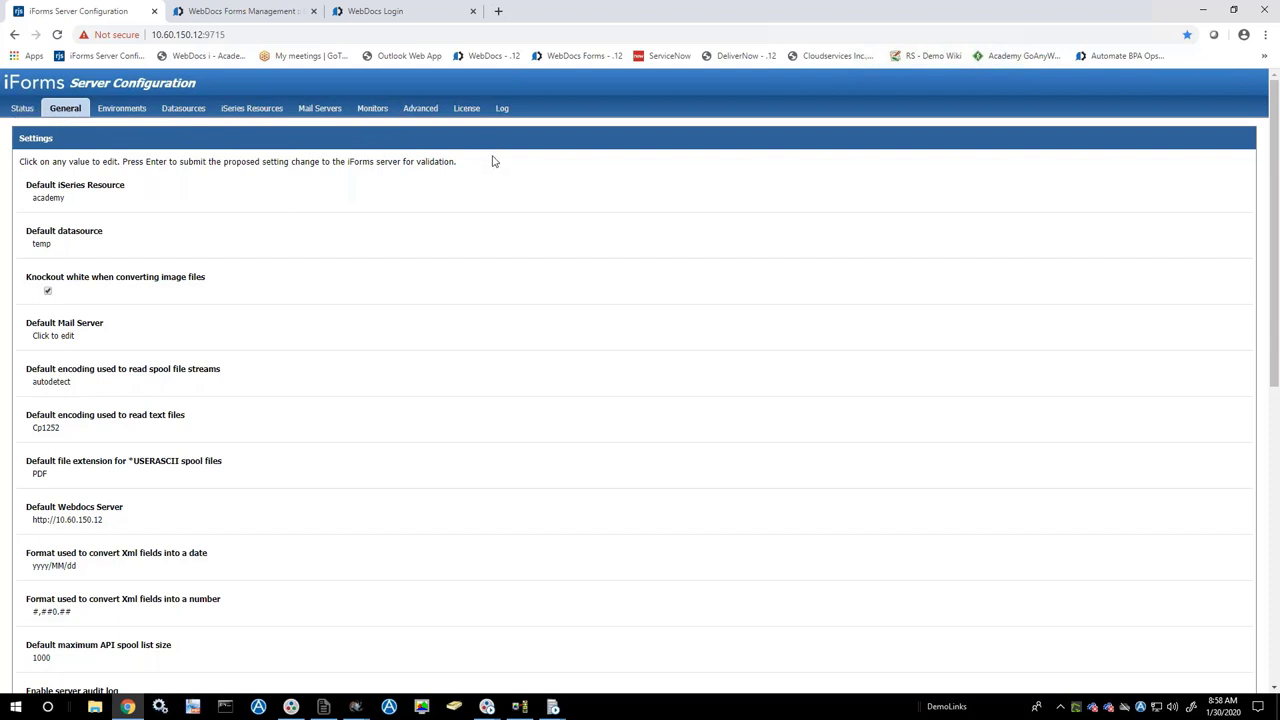
left_click(136, 110)
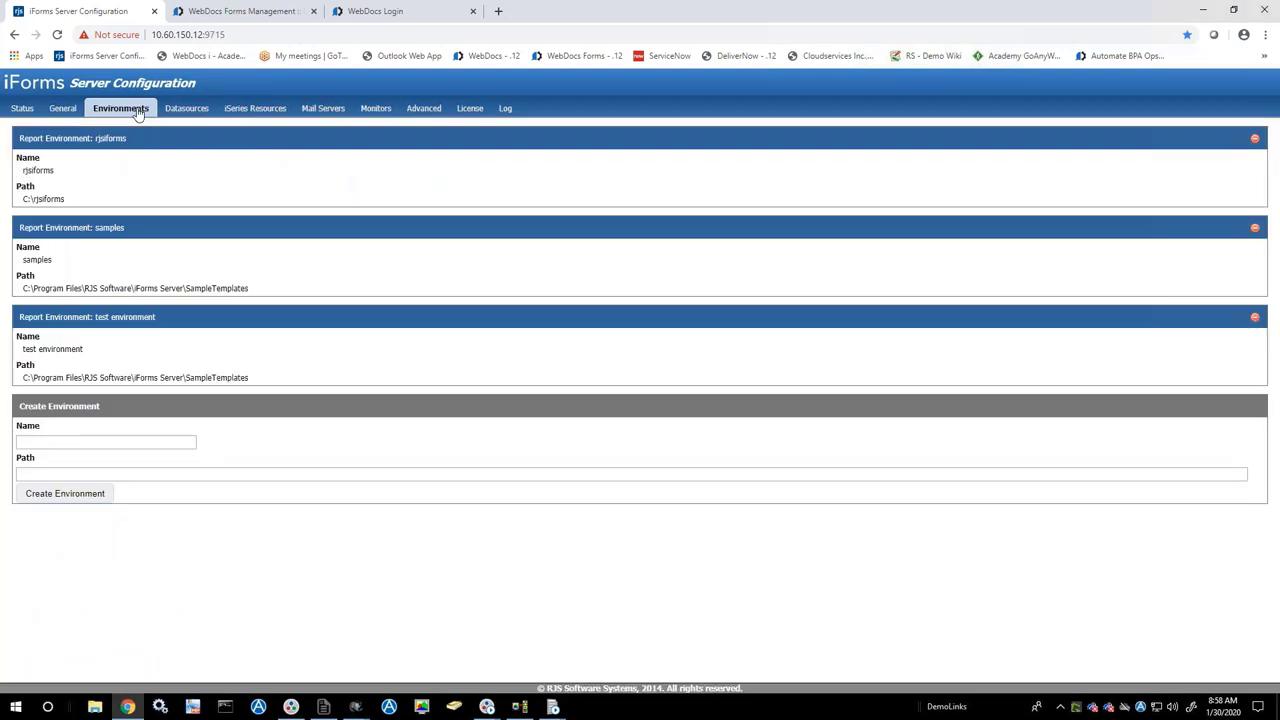
left_click(70, 490)
Examine the monitor types that can be created and the iForms Server status, then return to iForms Designer.
left_click(376, 108)
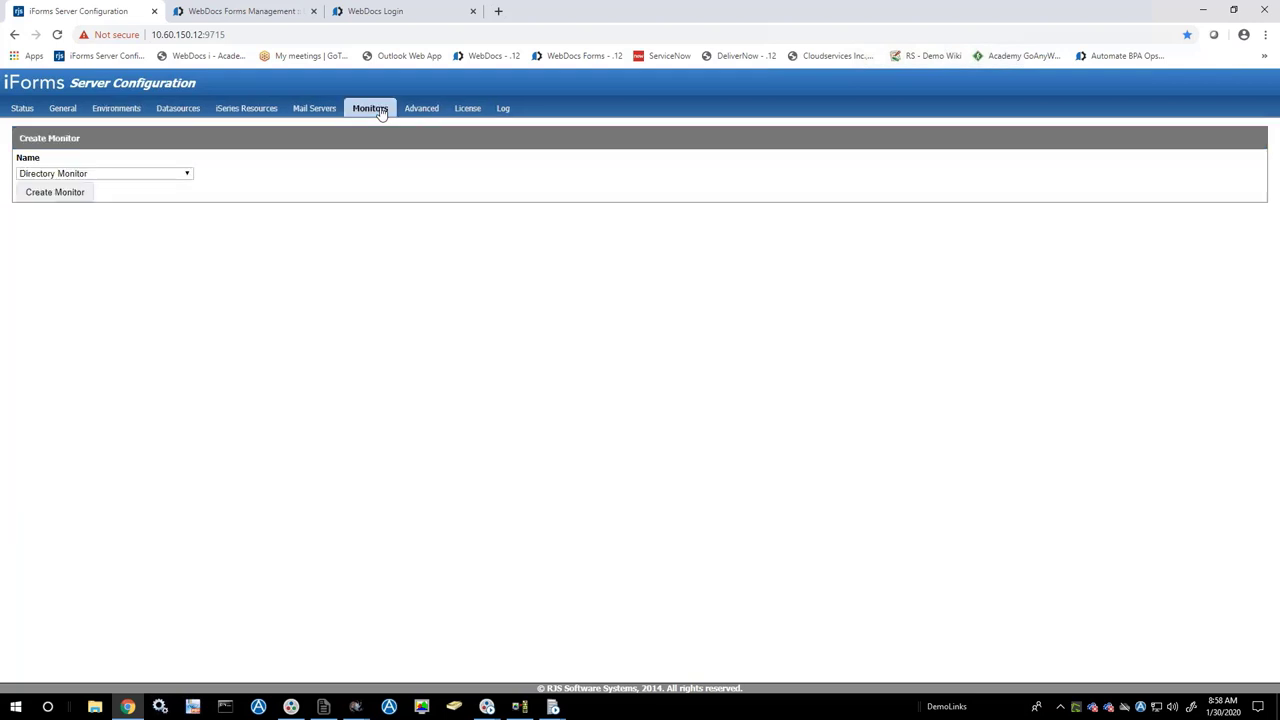
left_click(186, 176)
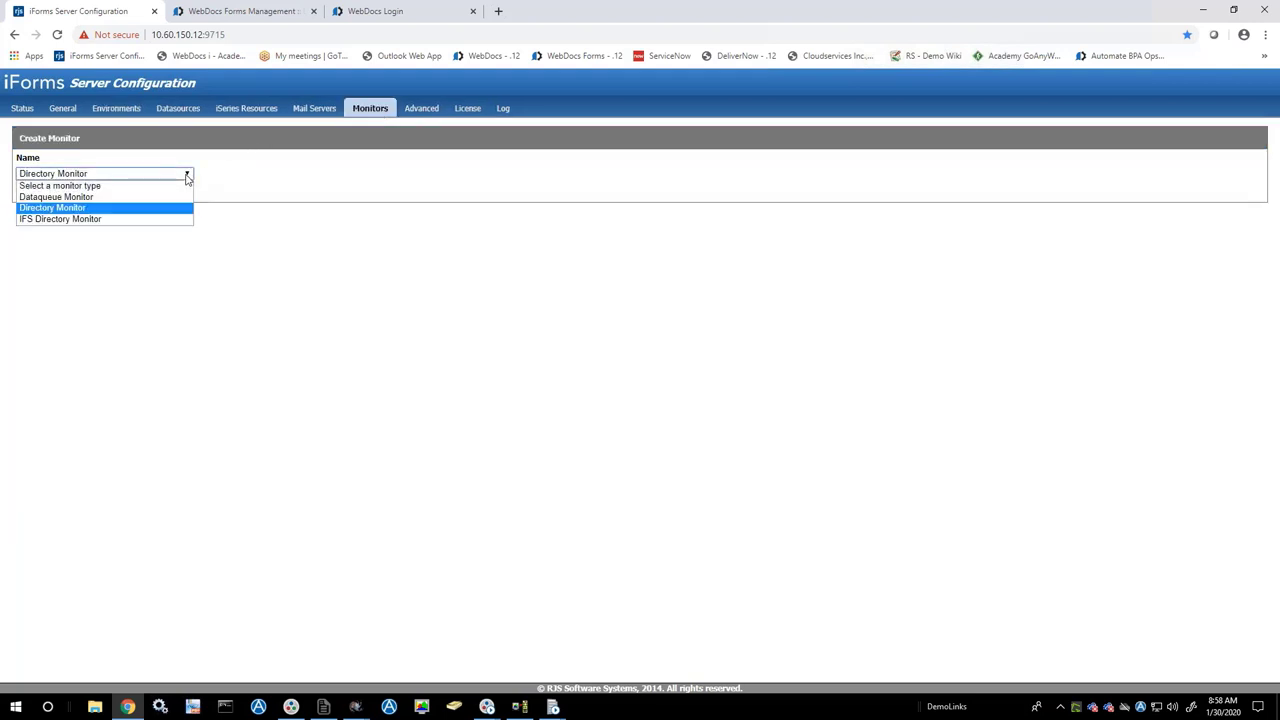
left_click(331, 195)
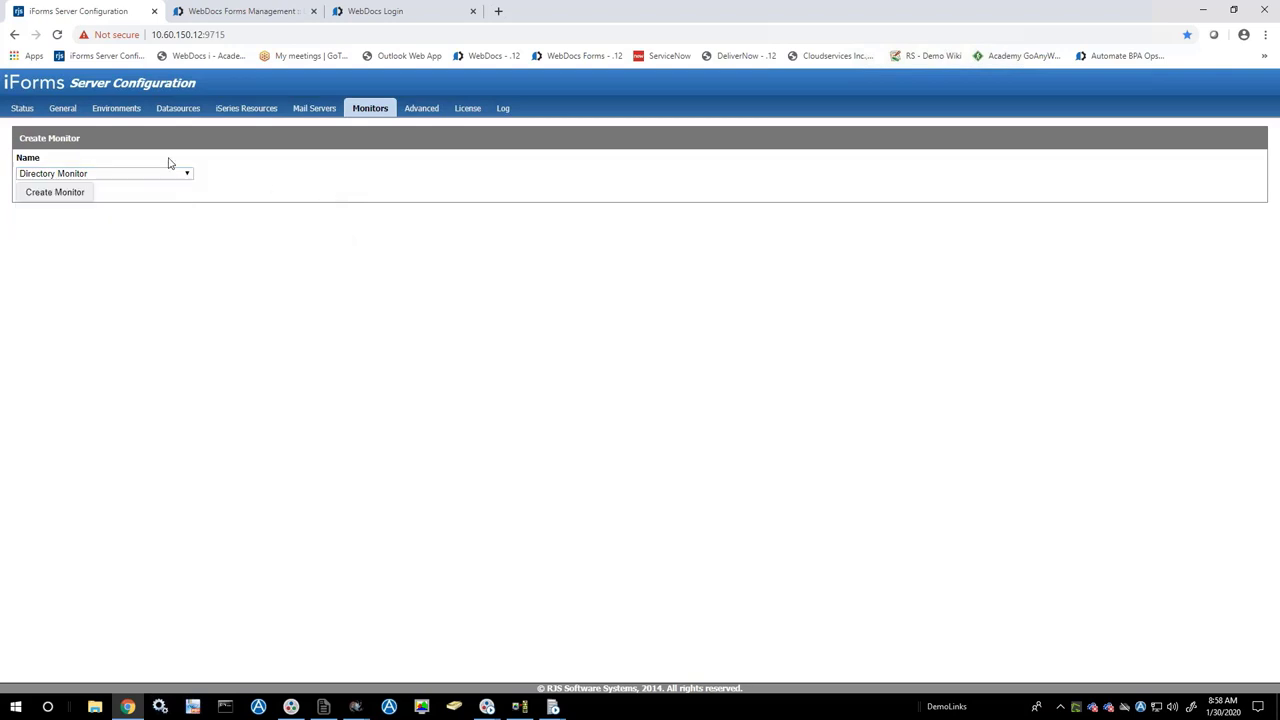
left_click(21, 111)
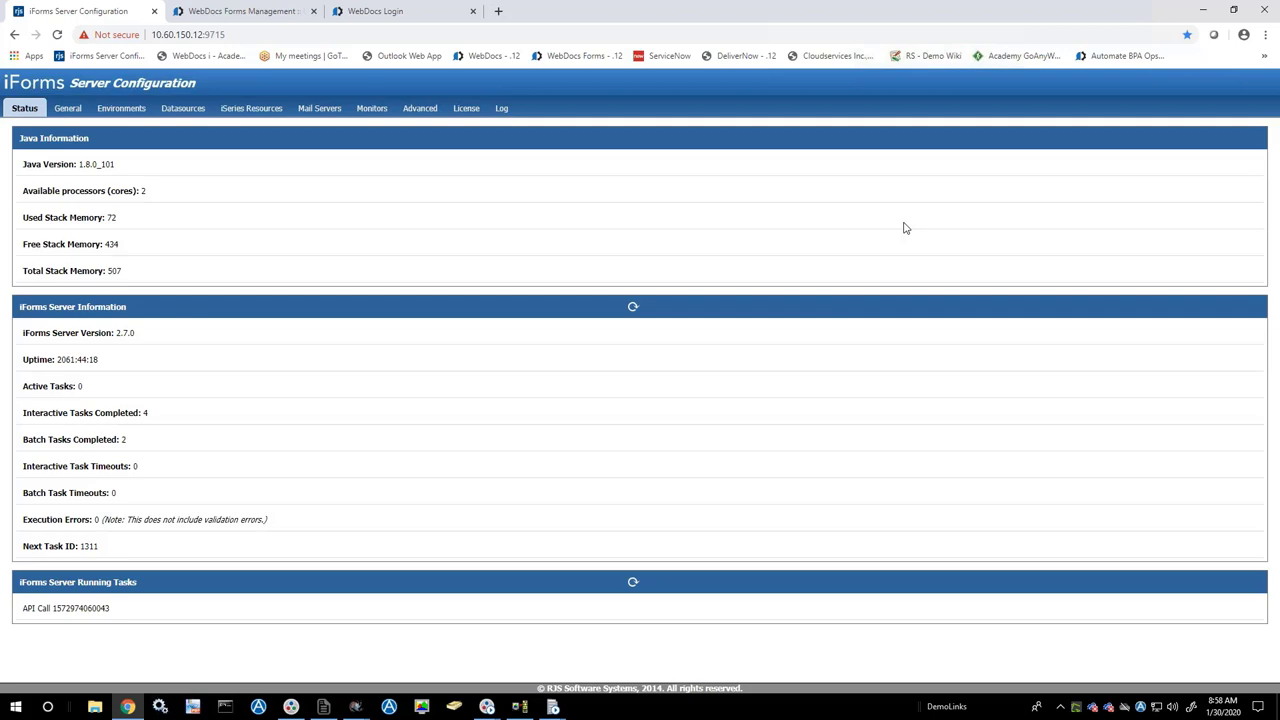
left_click(1204, 12)
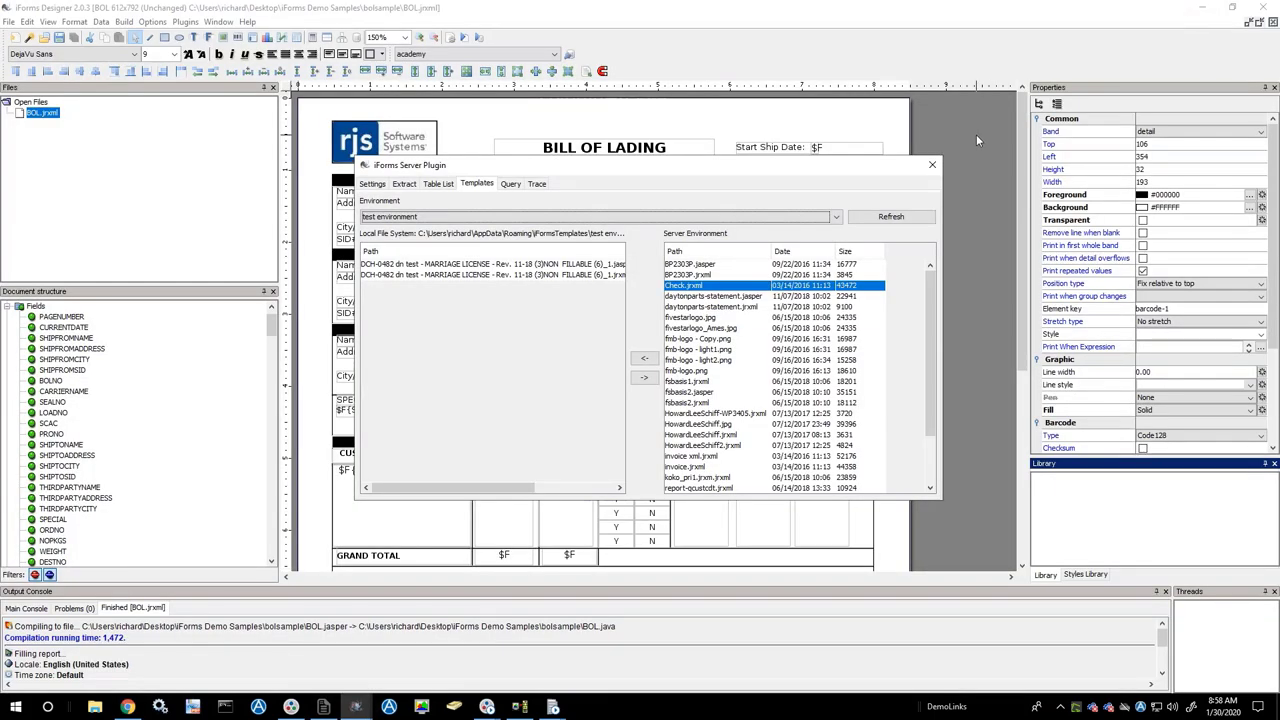
Look at the plugin's trace settings for the marriage license PDF, return to the template lists, and close the plugin.
left_click(537, 184)
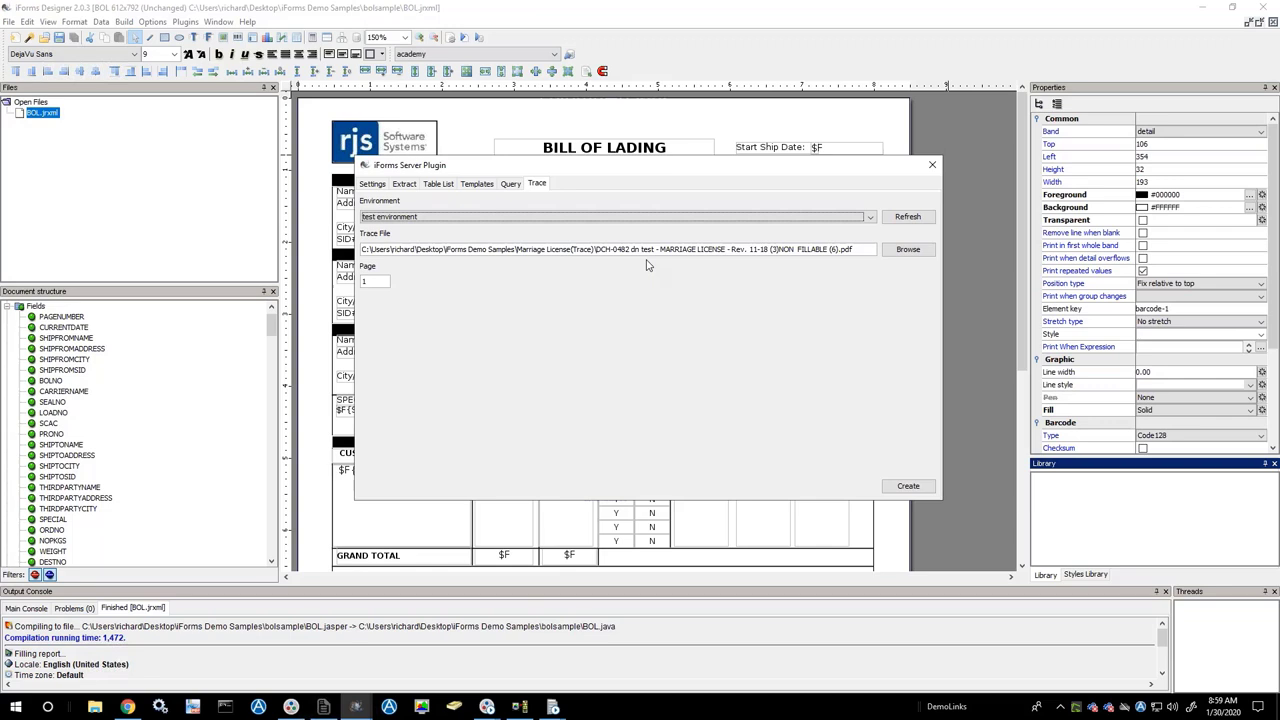
left_click(477, 185)
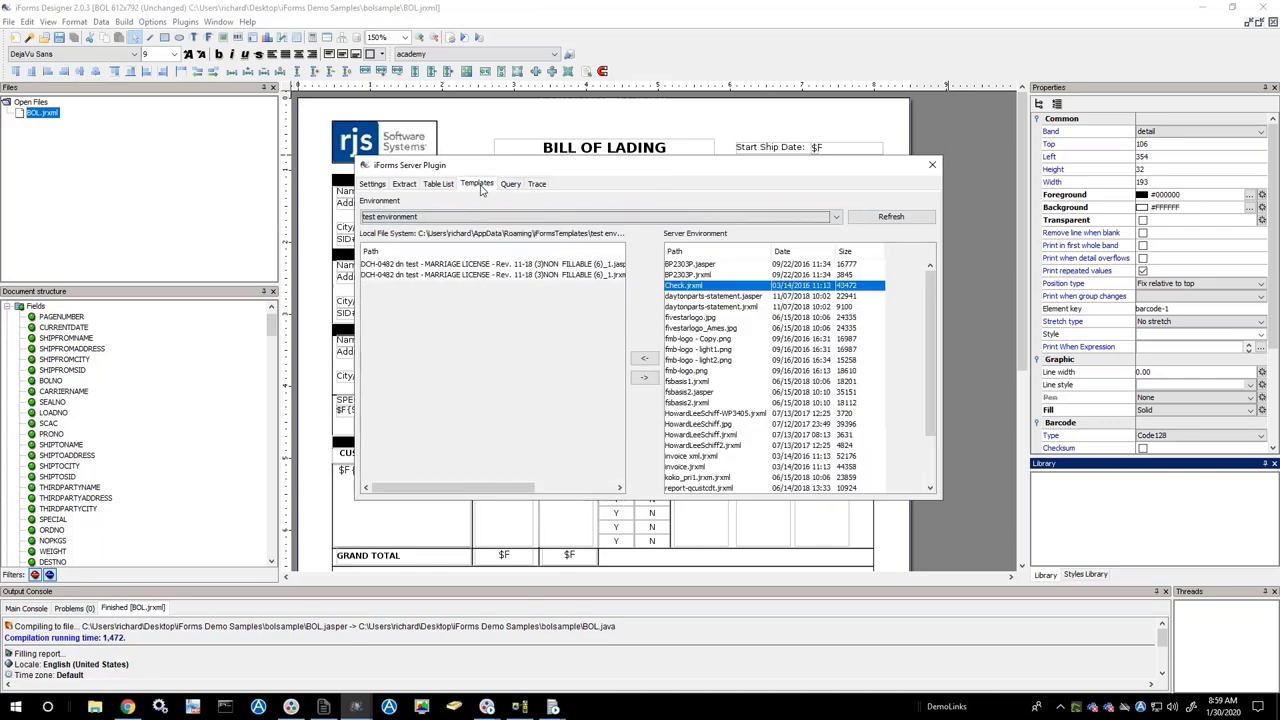
left_click(932, 165)
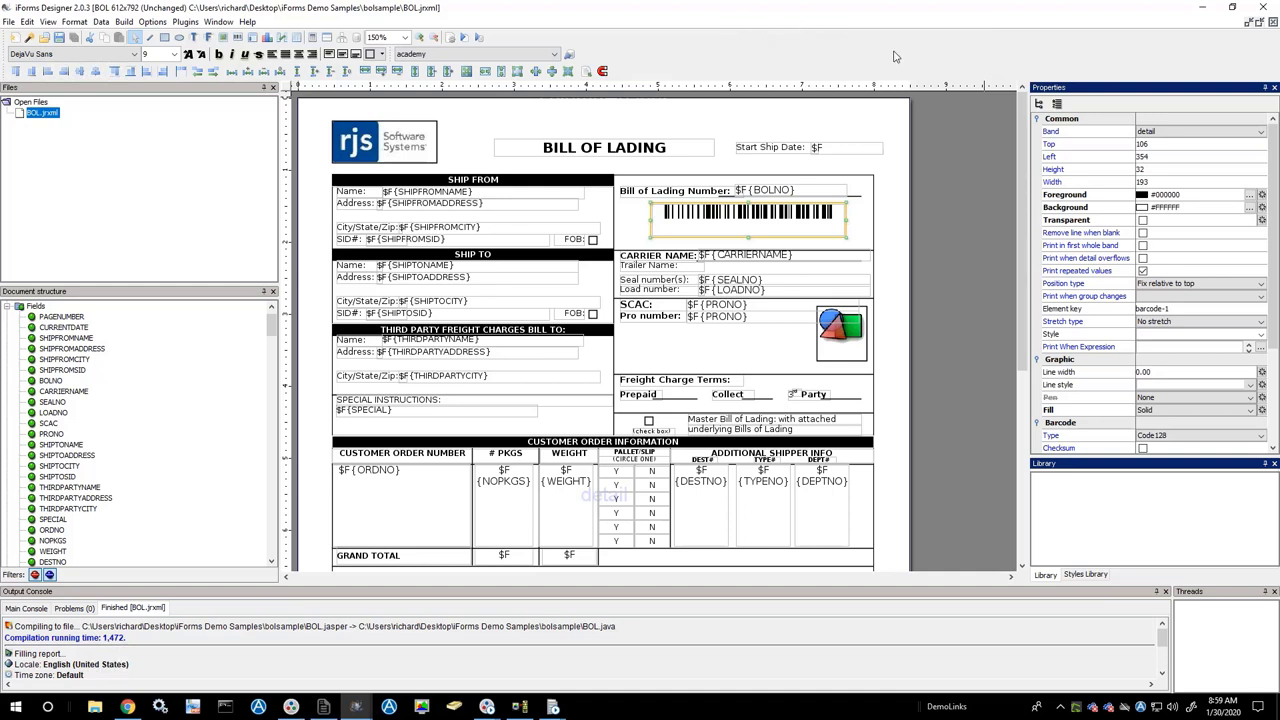
Switch to the AS/400 session, leave the Report Splitter menu, and examine the commands of the RJSIFORMS and RJSIFORMS2 menus.
left_click(1202, 7)
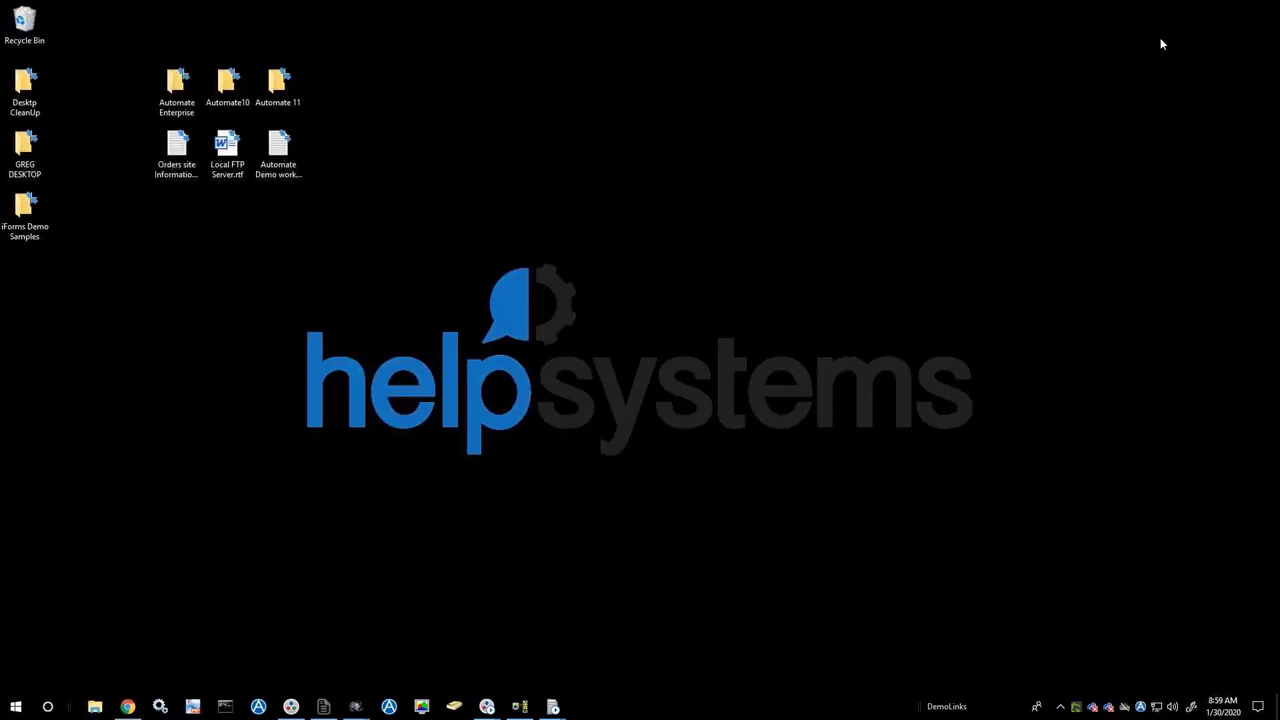
left_click(519, 707)
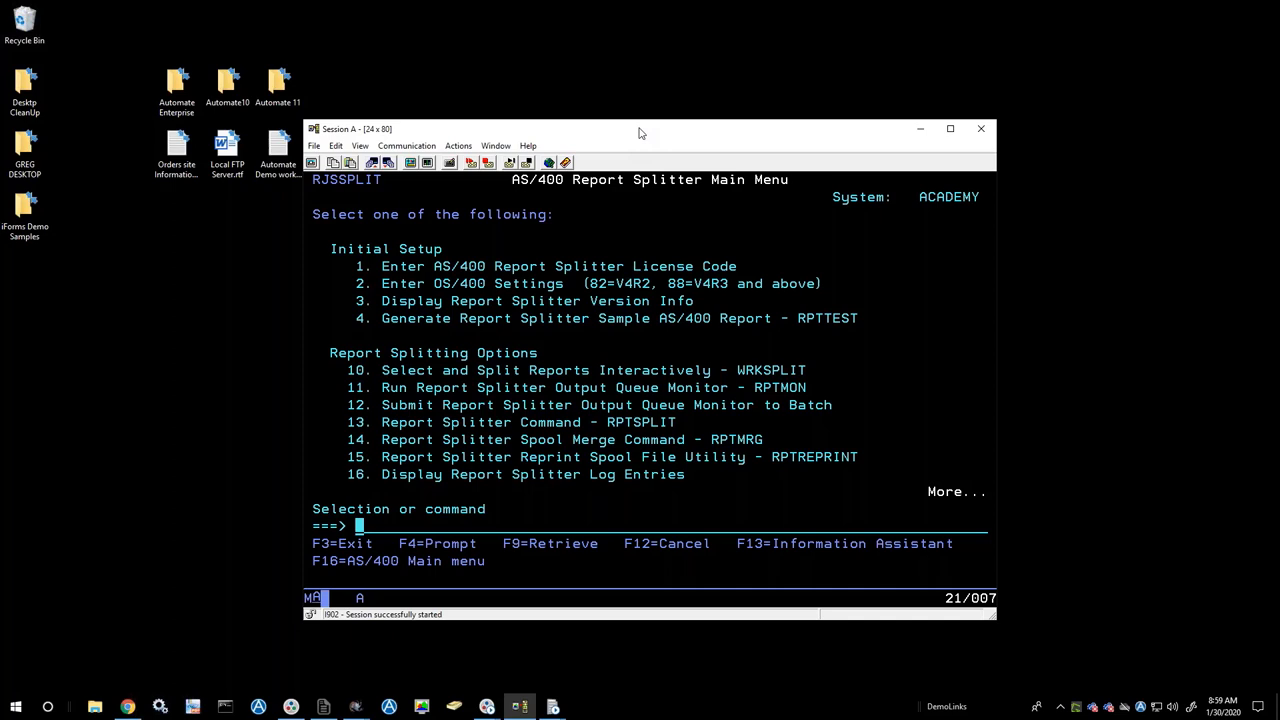
key("F12")
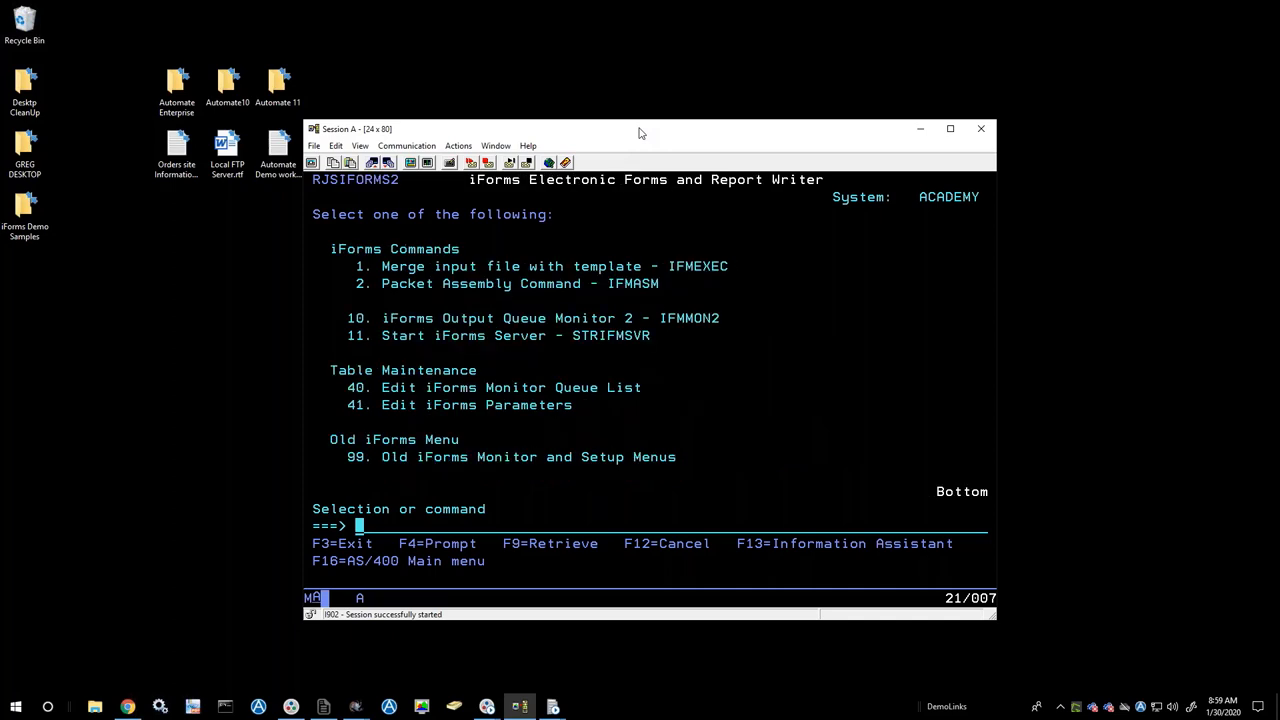
key("F9")
key("F9")
key("Return")
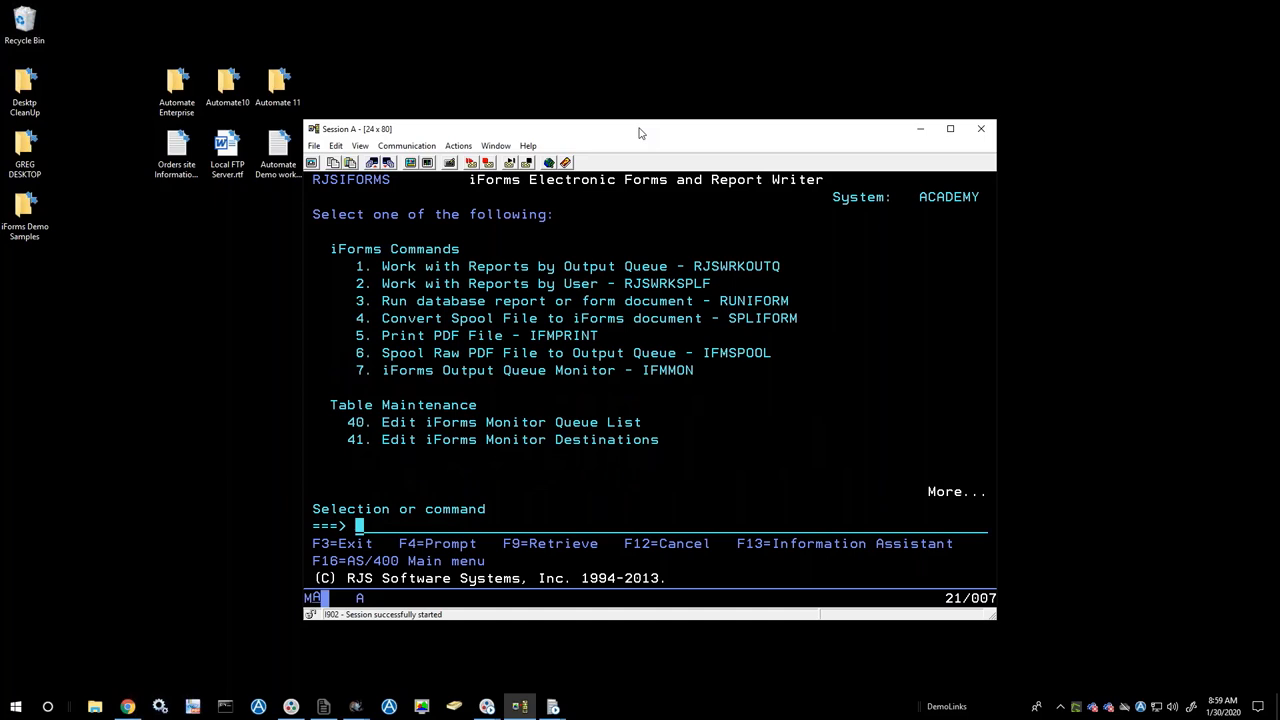
key("Page_Down")
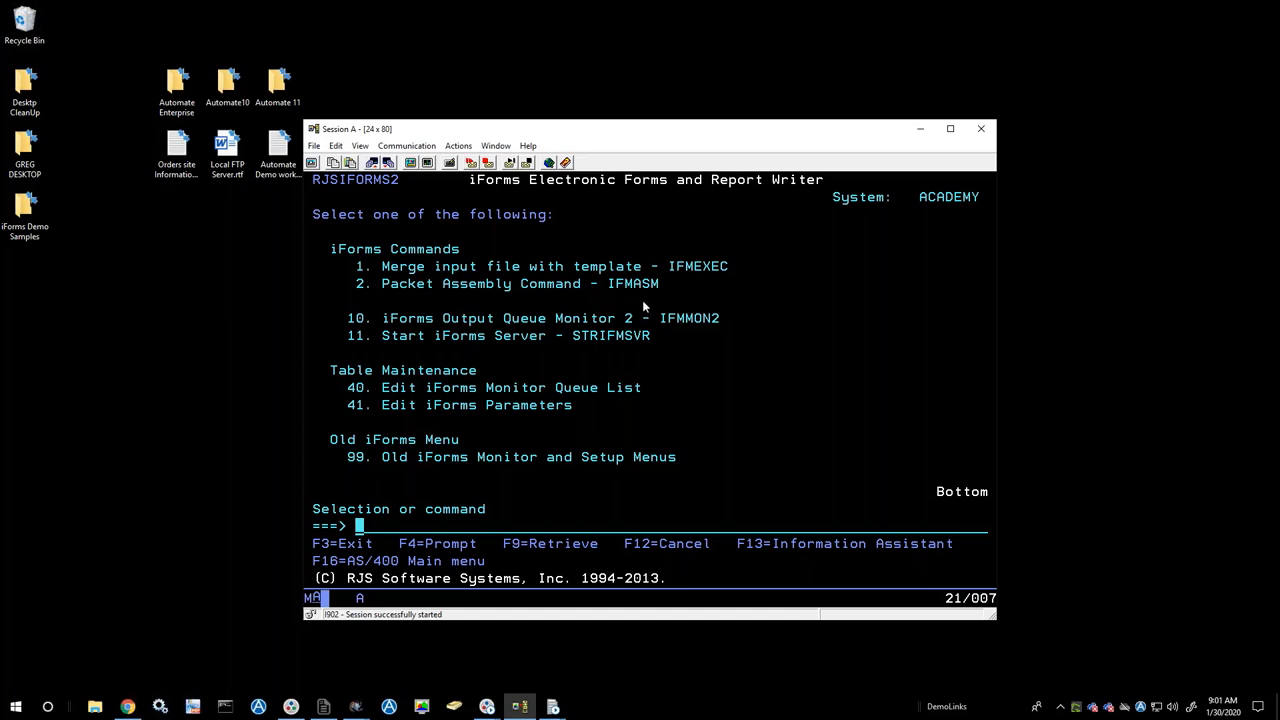
Minimize the AS/400 session and switch to the Automate Enterprise 11 Management Console.
left_click(918, 130)
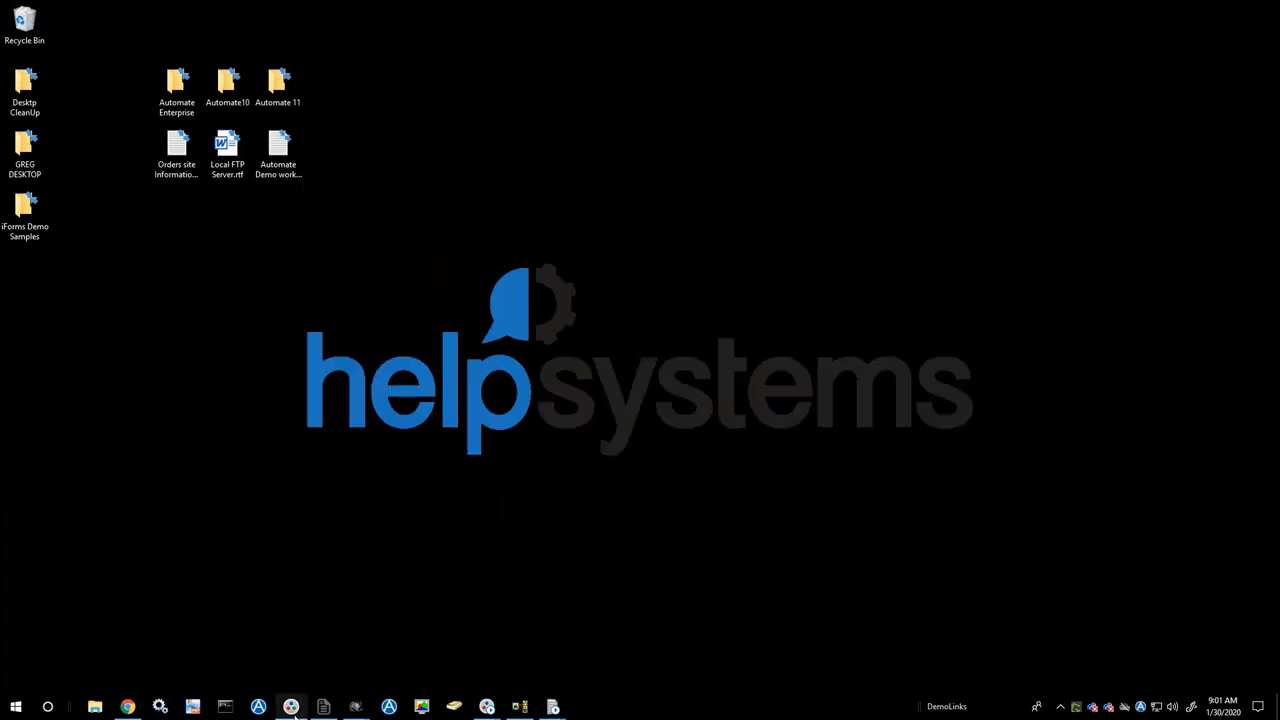
mouse_move(291, 706)
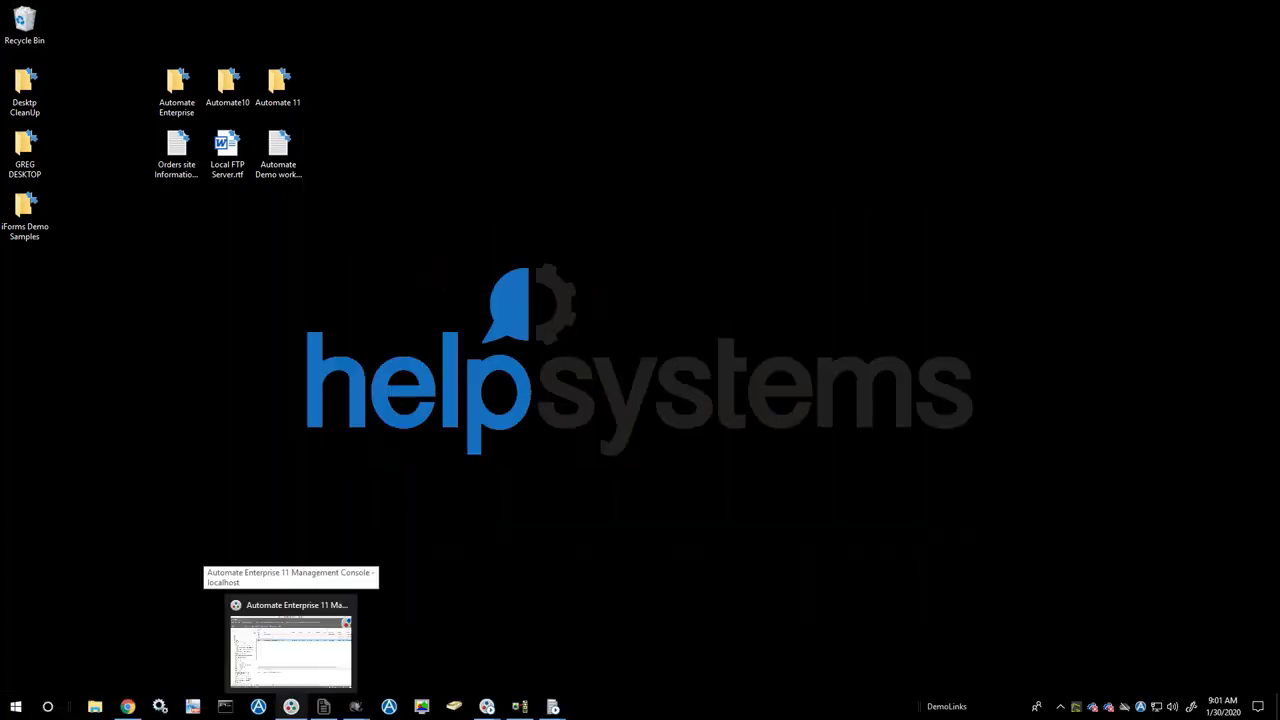